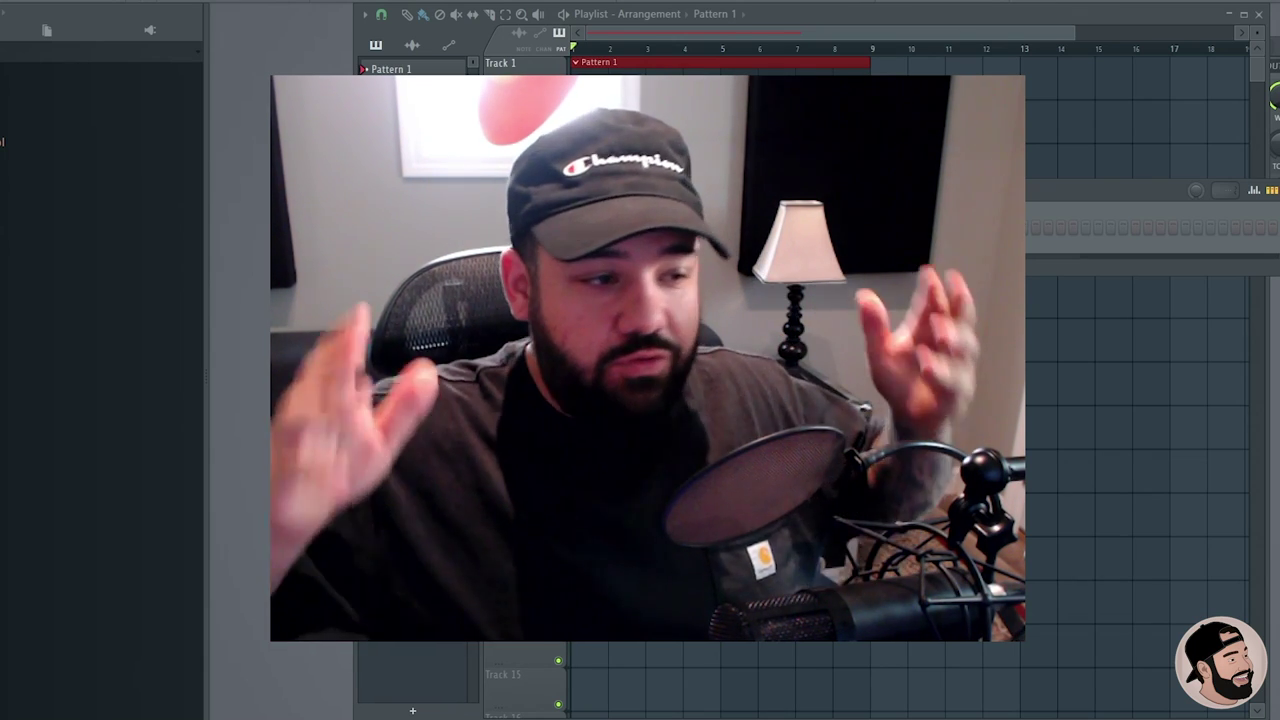
# Step: Open the Channel Rack's list of instrument plugins to add
pyautogui.click(412, 710)
# Step: Add Captain Chords and start a progression in the key of Eb minor
pyautogui.click(455, 134)
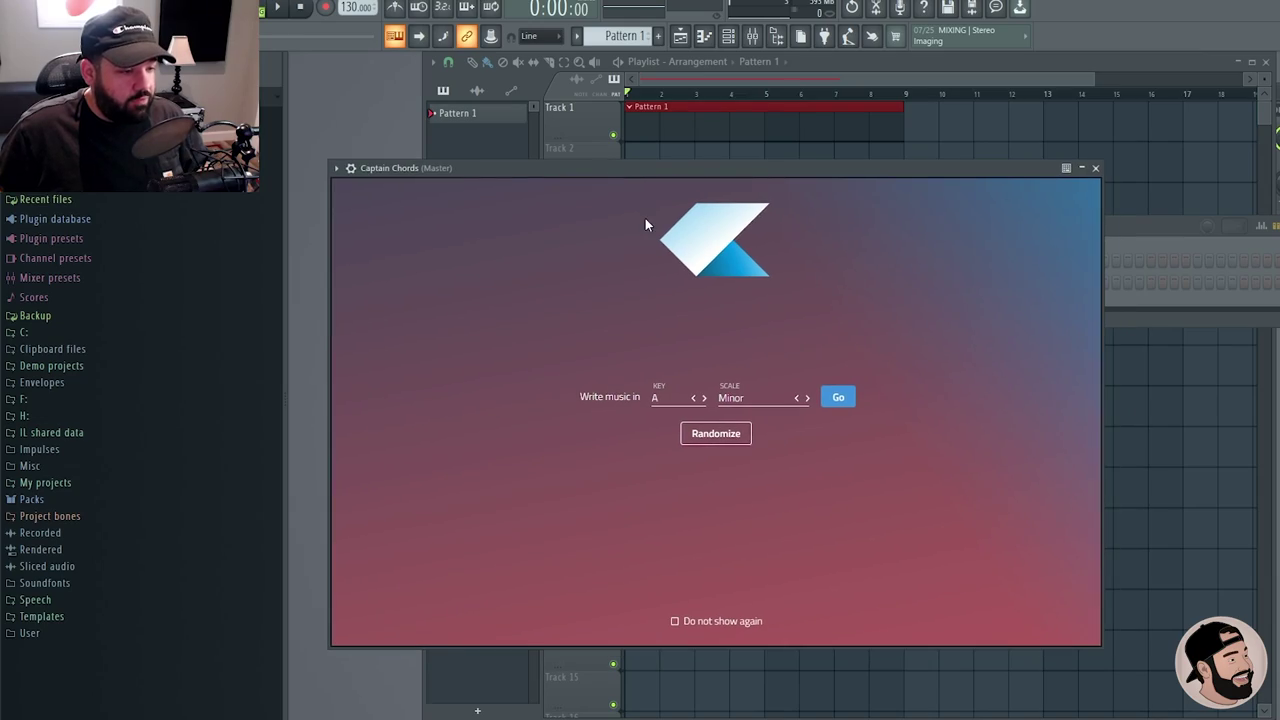
pyautogui.click(666, 398)
pyautogui.click(677, 476)
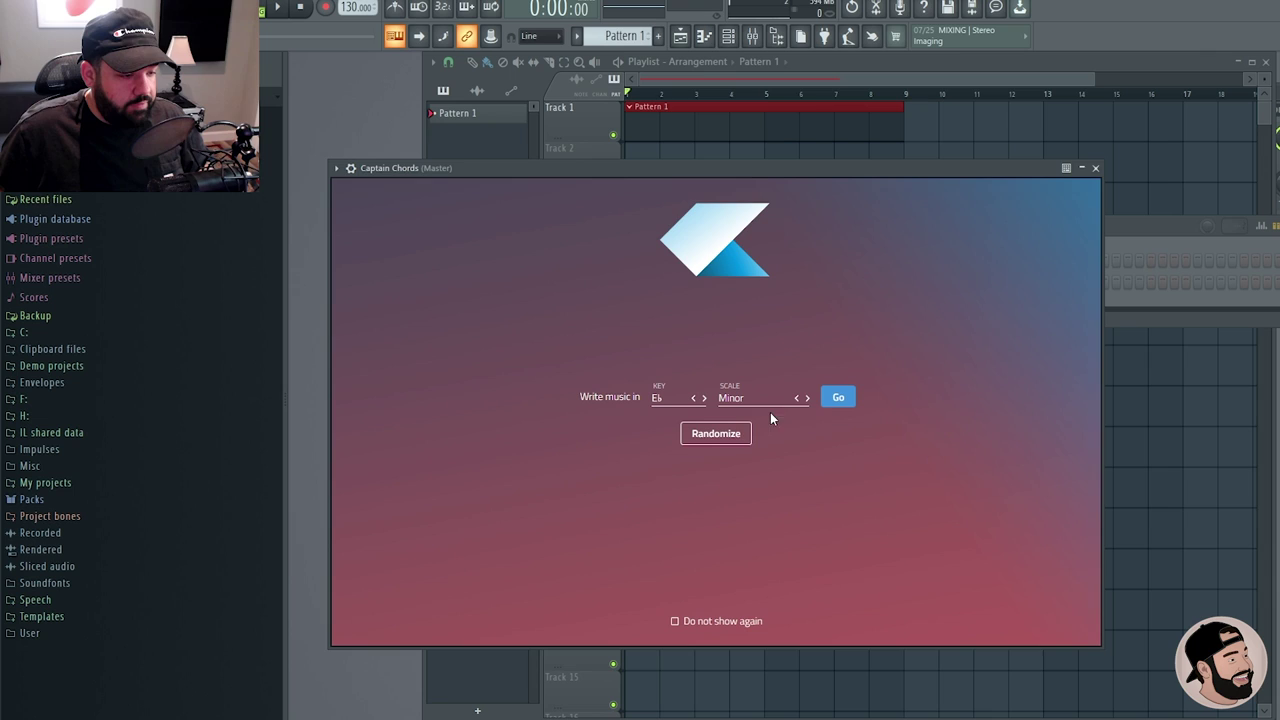
pyautogui.click(831, 401)
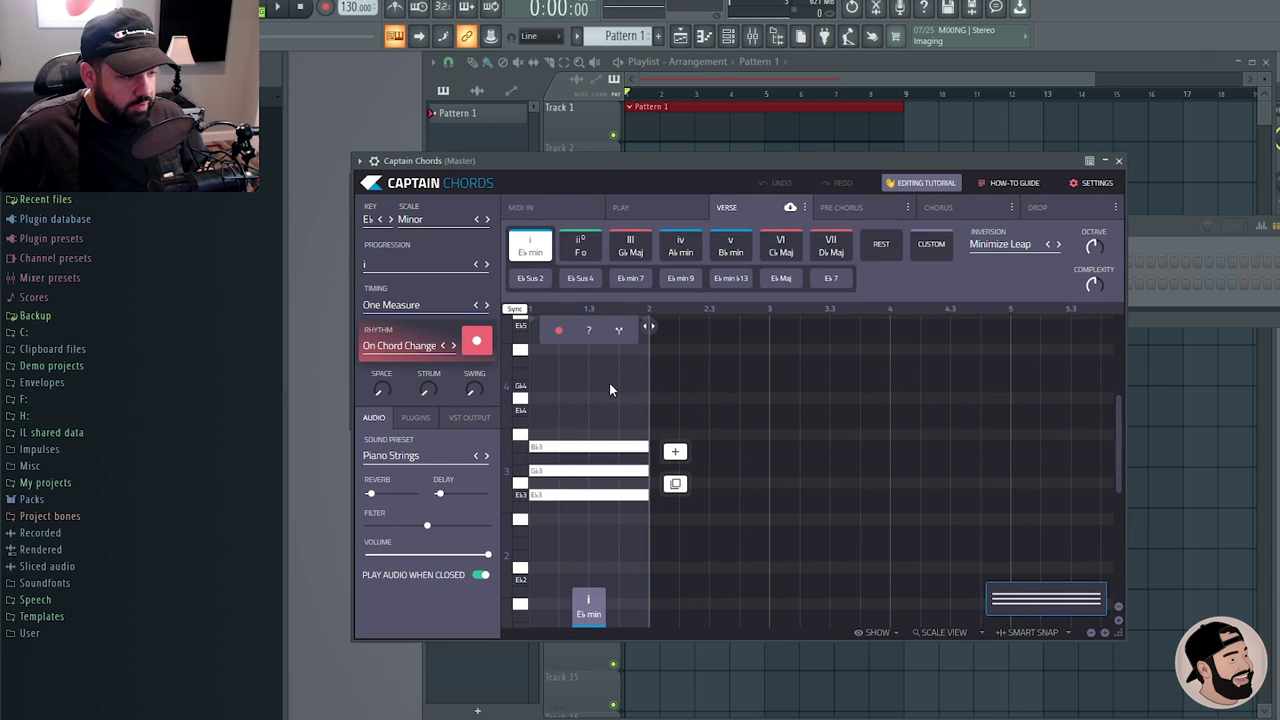
# Step: Add an Ab minor second chord and play back the progression
pyautogui.click(675, 451)
pyautogui.click(680, 245)
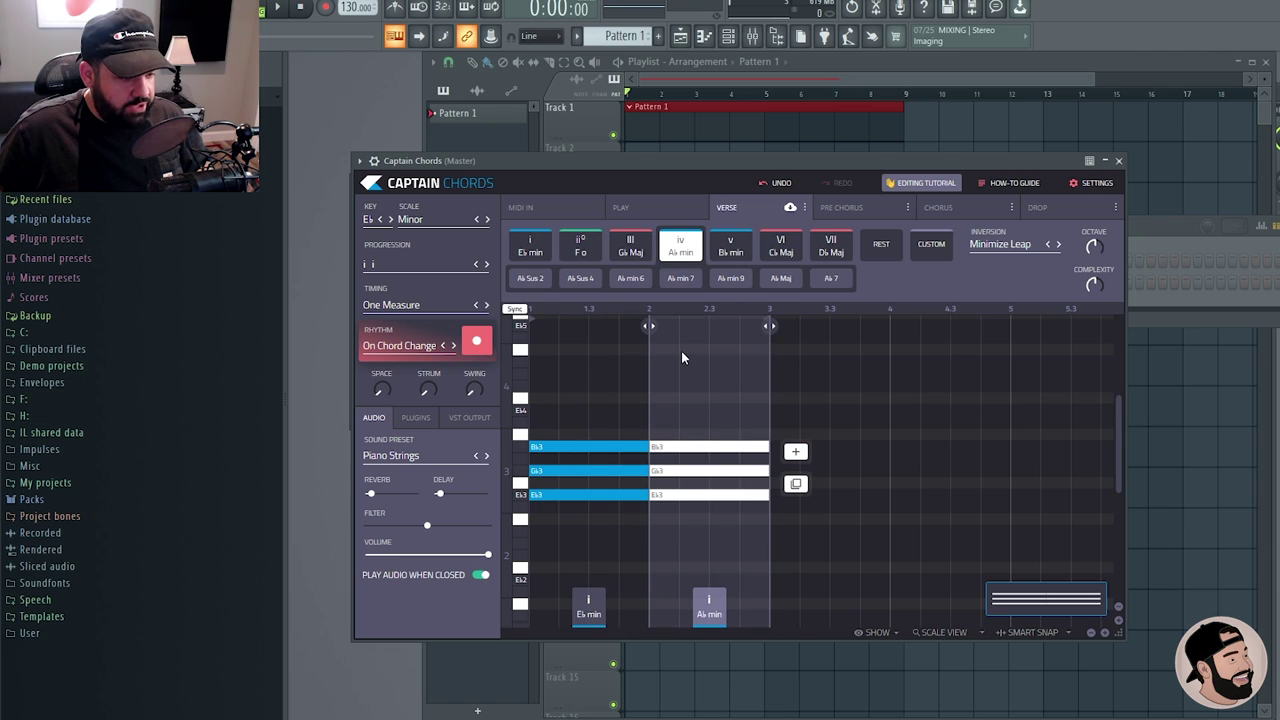
pyautogui.press('space')
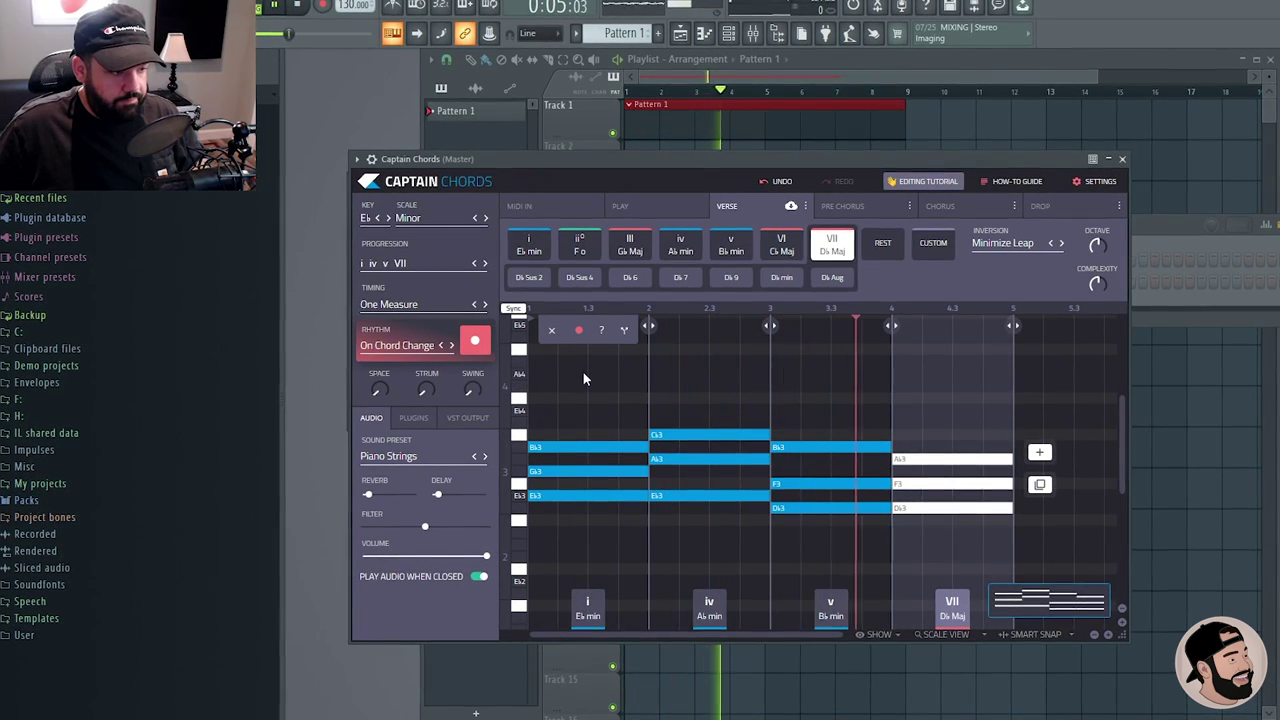
pyautogui.press('space')
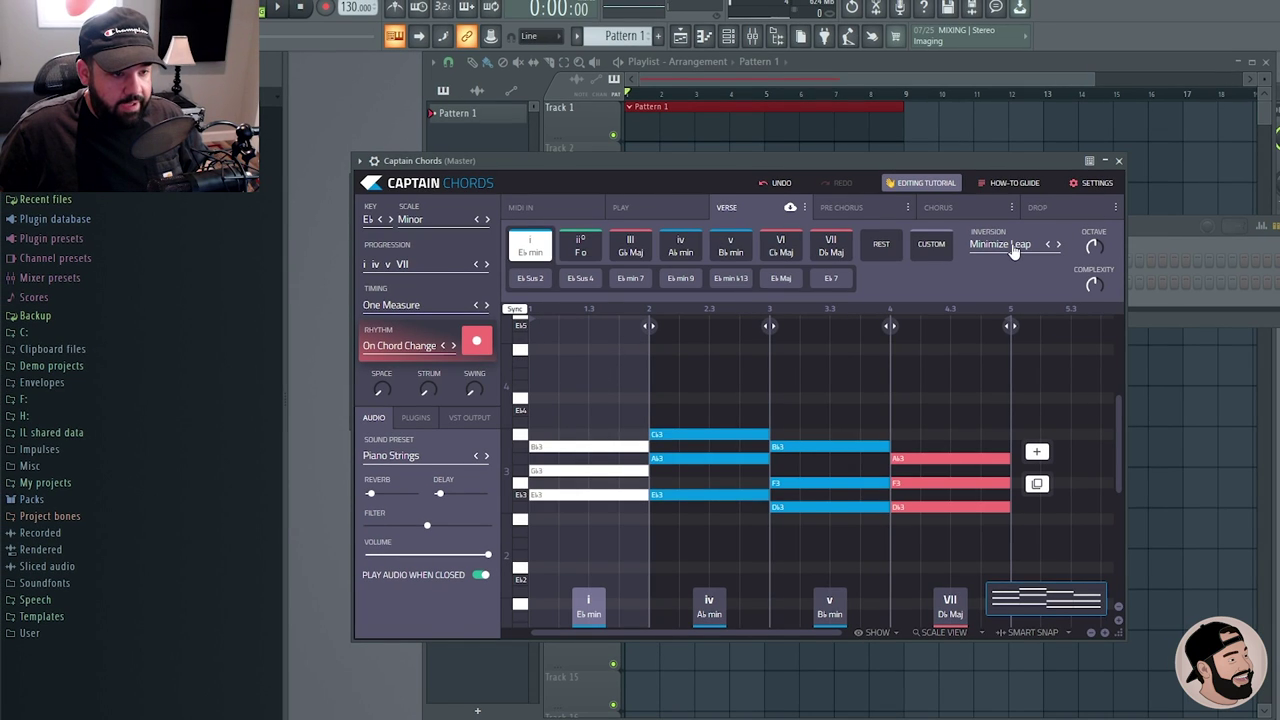
# Step: Revoice the chords in First Inversion and listen to the result
pyautogui.click(1013, 250)
pyautogui.click(1020, 297)
pyautogui.press('space')
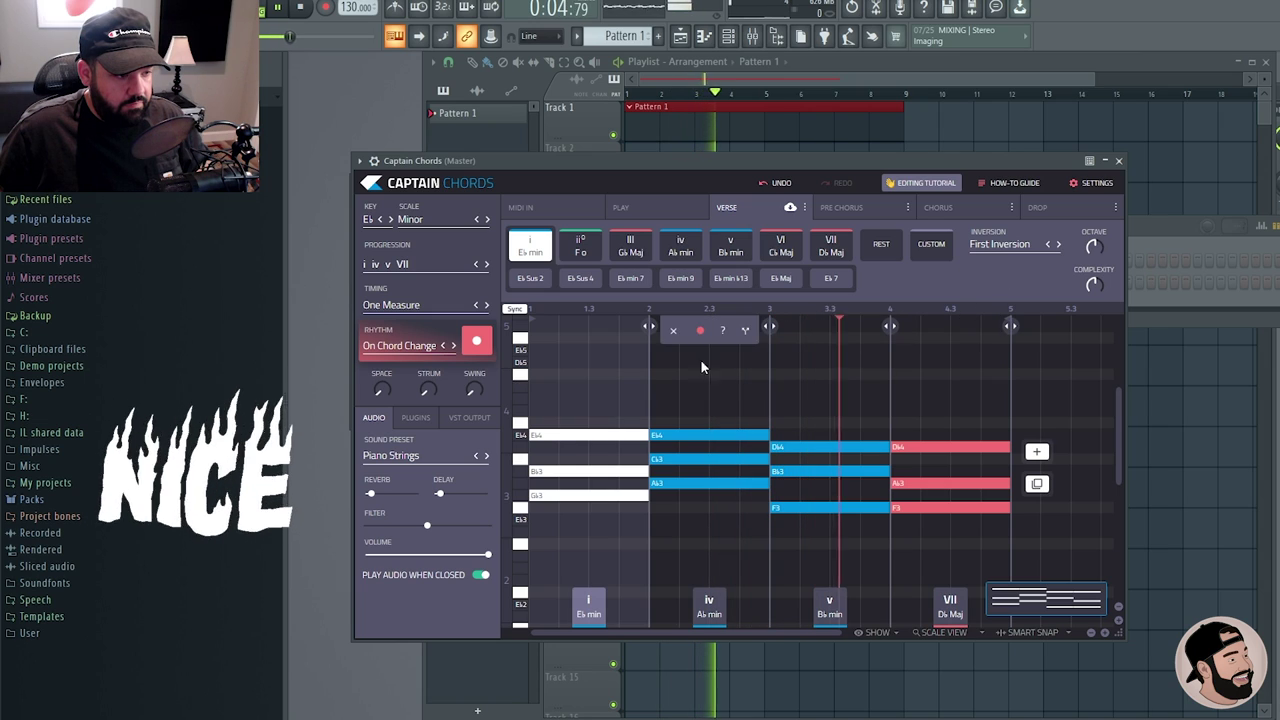
pyautogui.press('space')
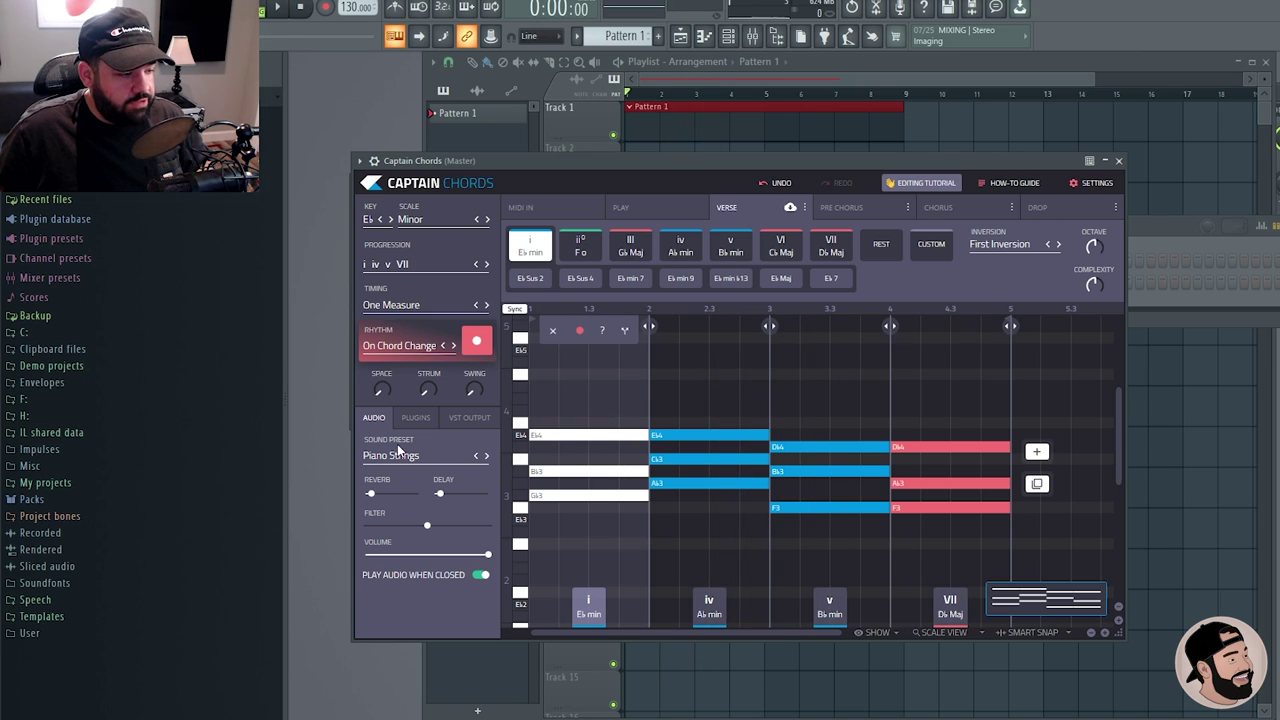
# Step: Look through the Plugins and VST Output tabs, then return to Audio
pyautogui.click(415, 418)
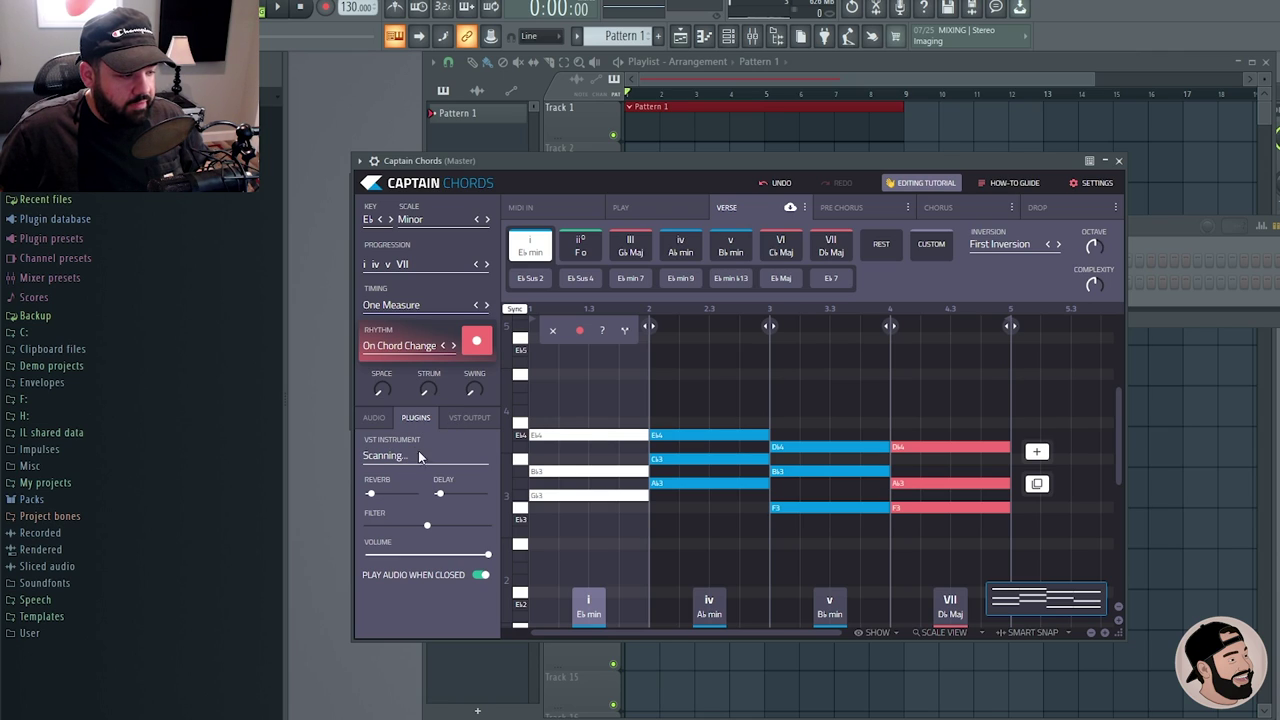
pyautogui.click(467, 420)
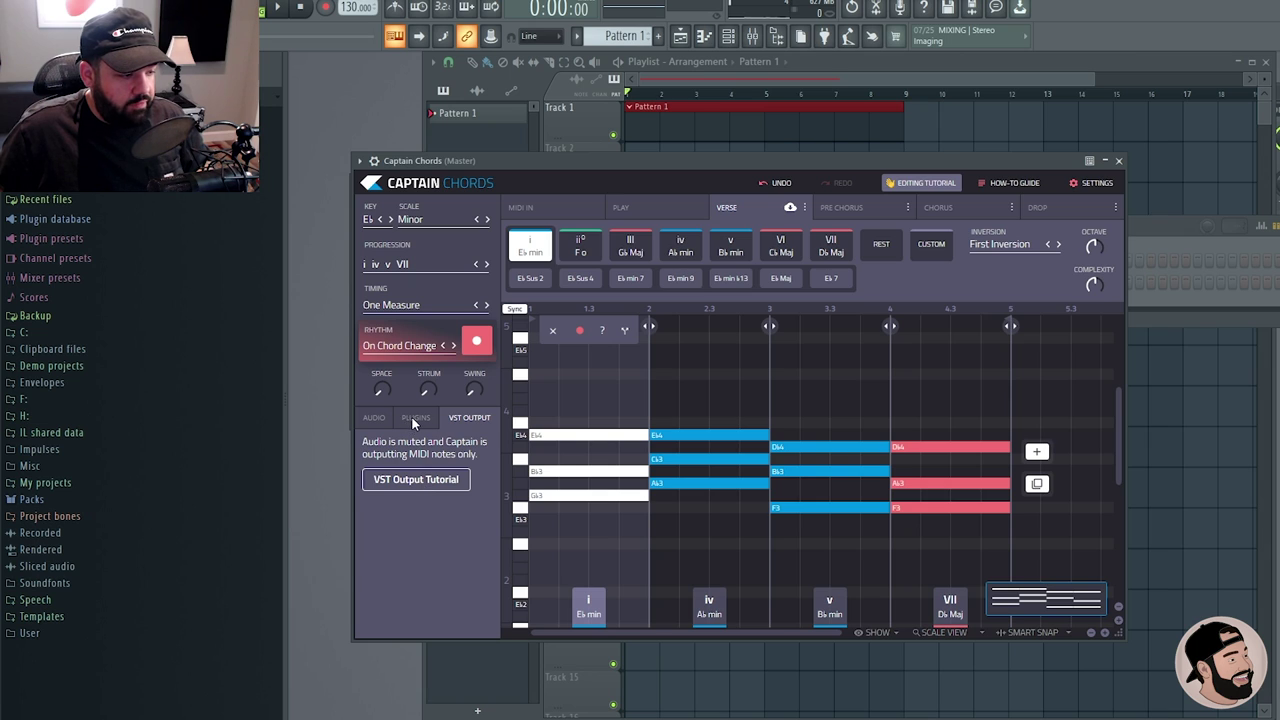
pyautogui.click(374, 418)
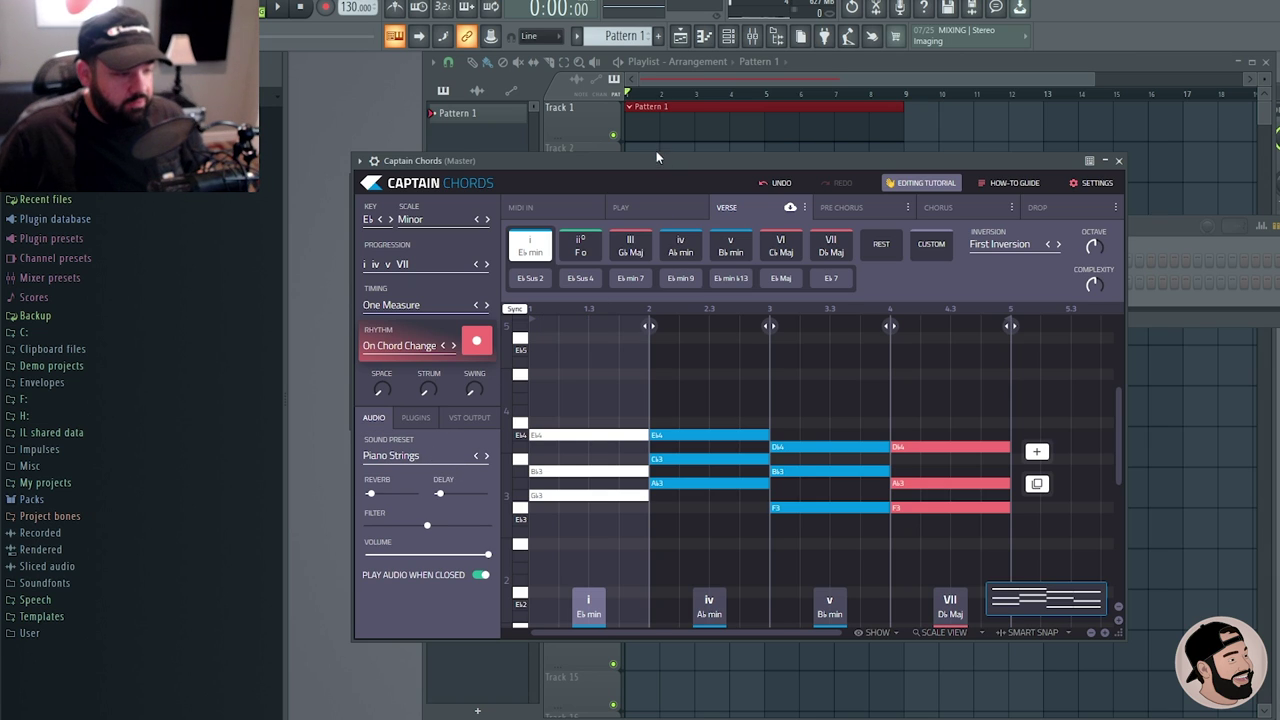
# Step: Drag the chord clip into the Channel Rack as a Verse channel and show its Replace choices
pyautogui.moveTo(656, 153); pyautogui.dragTo(874, 179)
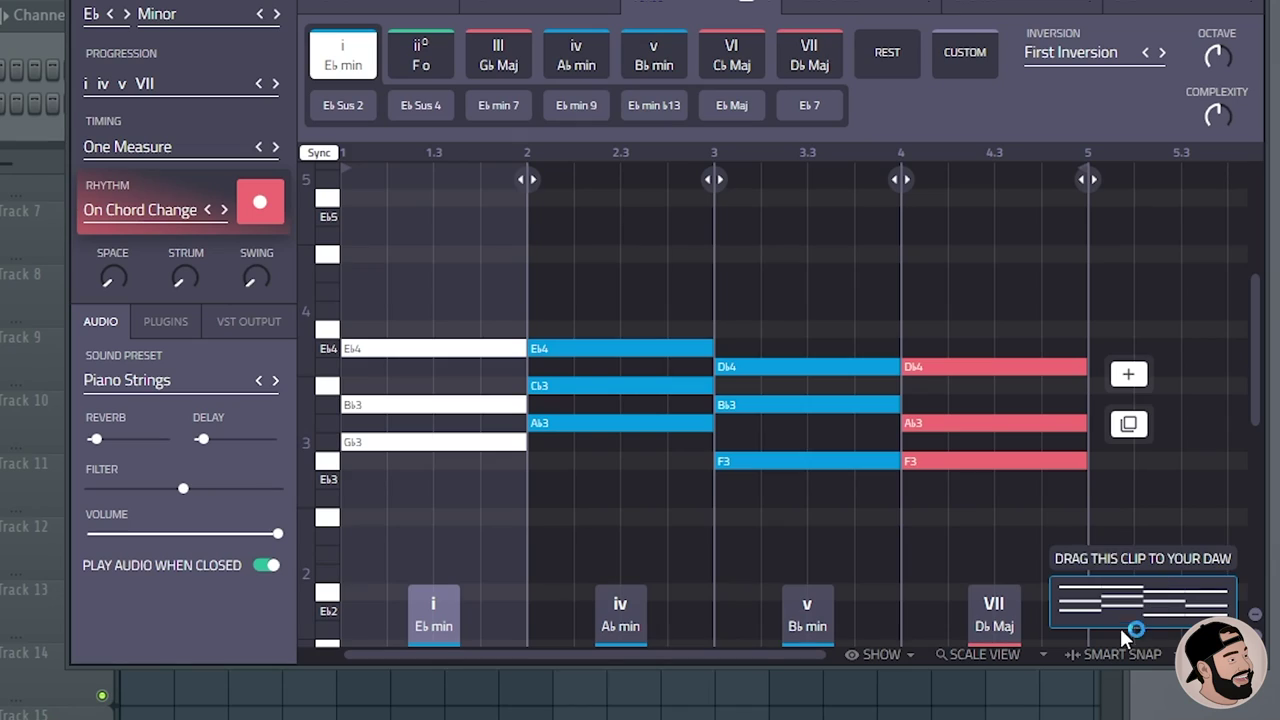
pyautogui.moveTo(1153, 603); pyautogui.dragTo(424, 380)
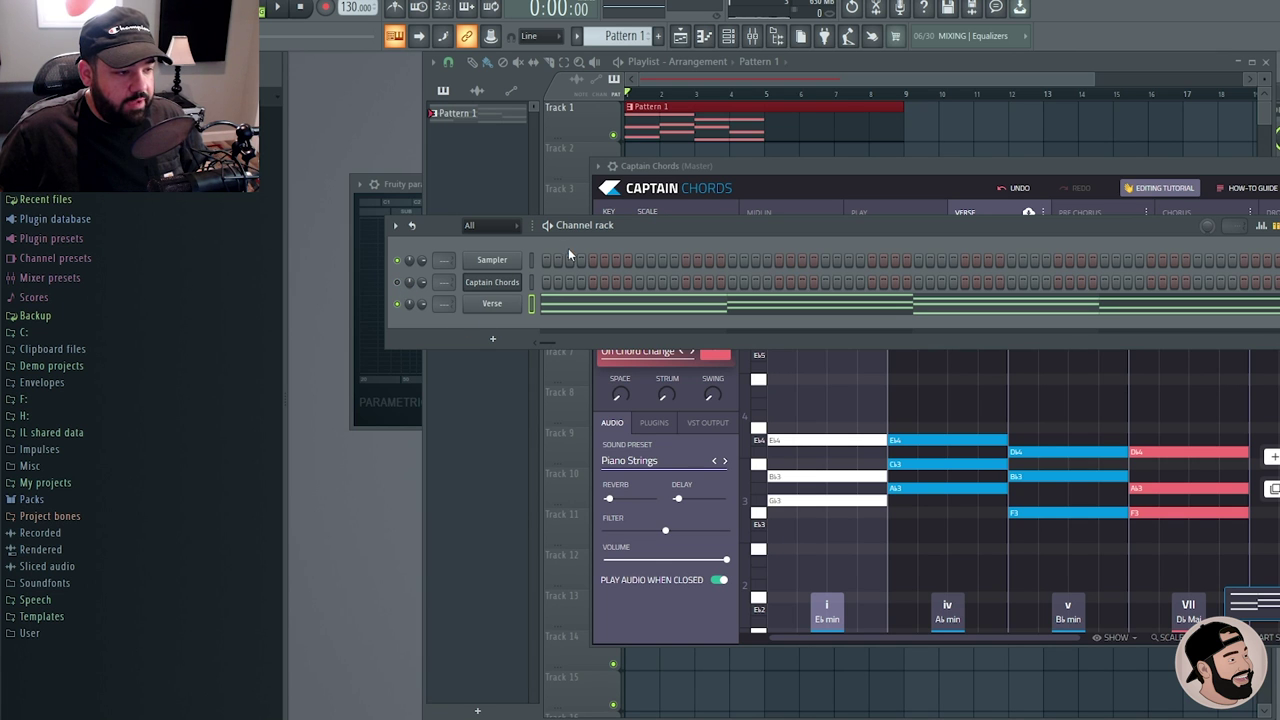
pyautogui.rightClick(467, 305)
pyautogui.moveTo(538, 434)
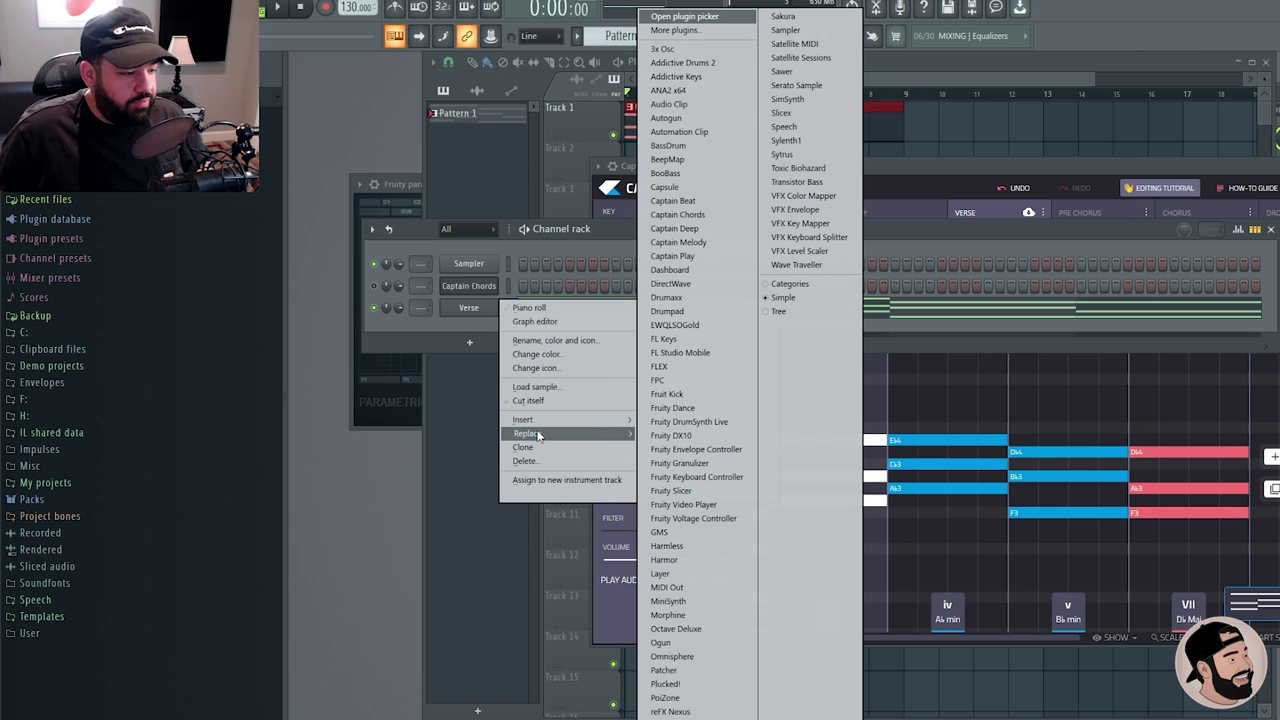
# Step: Replace the Verse instrument with FLEX and play it with the 80s Theatre preset
pyautogui.click(676, 368)
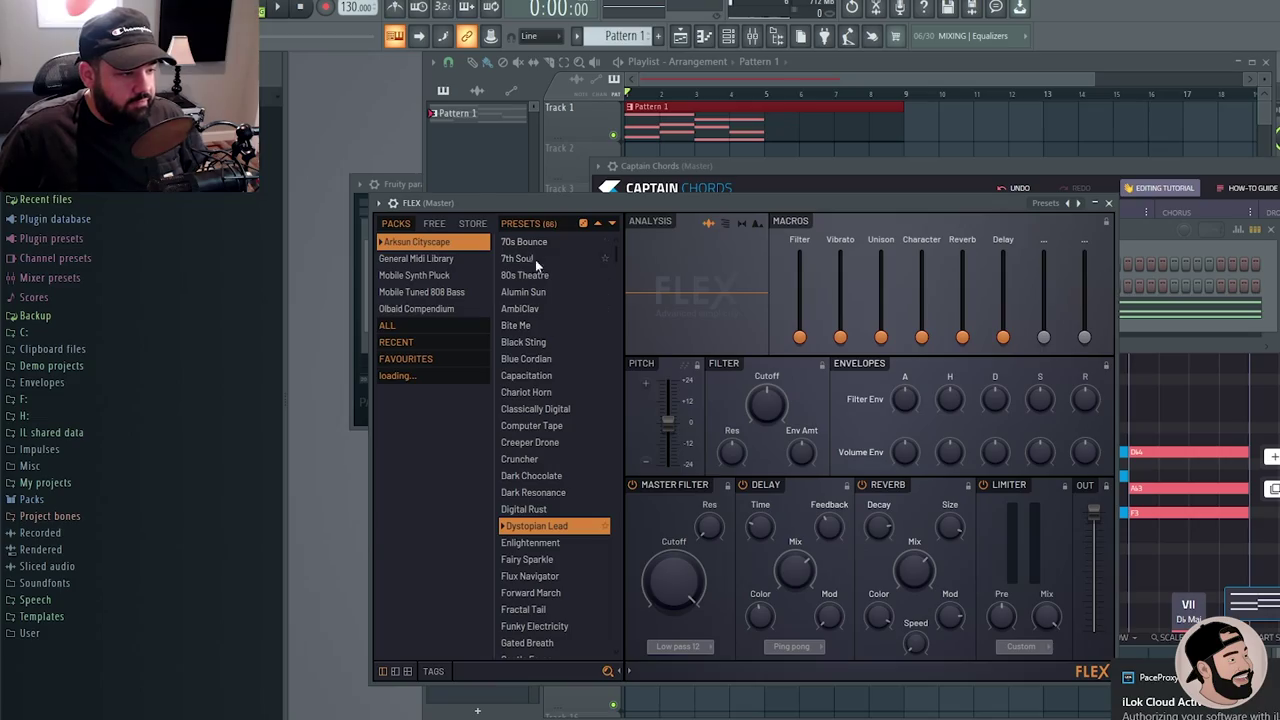
pyautogui.click(530, 276)
pyautogui.press('space')
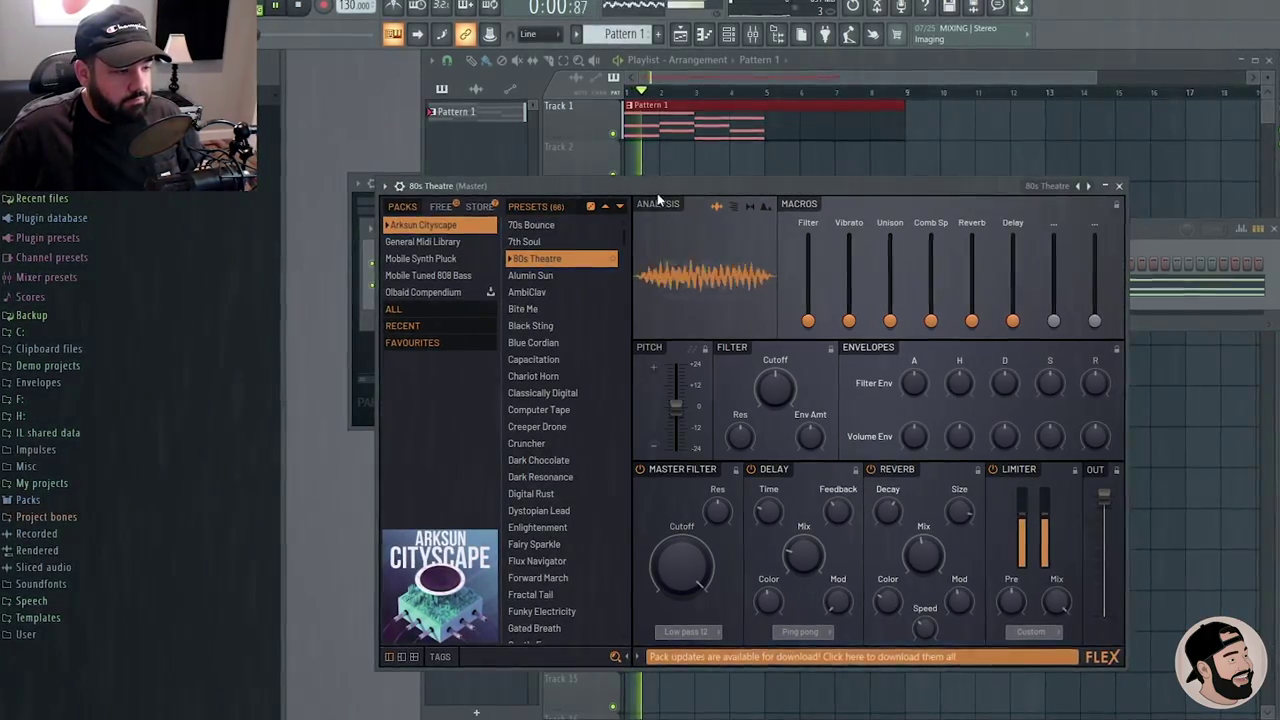
# Step: Render the chord insert to an audio clip from the Mixer with Ctrl+Alt+R
pyautogui.click(915, 120)
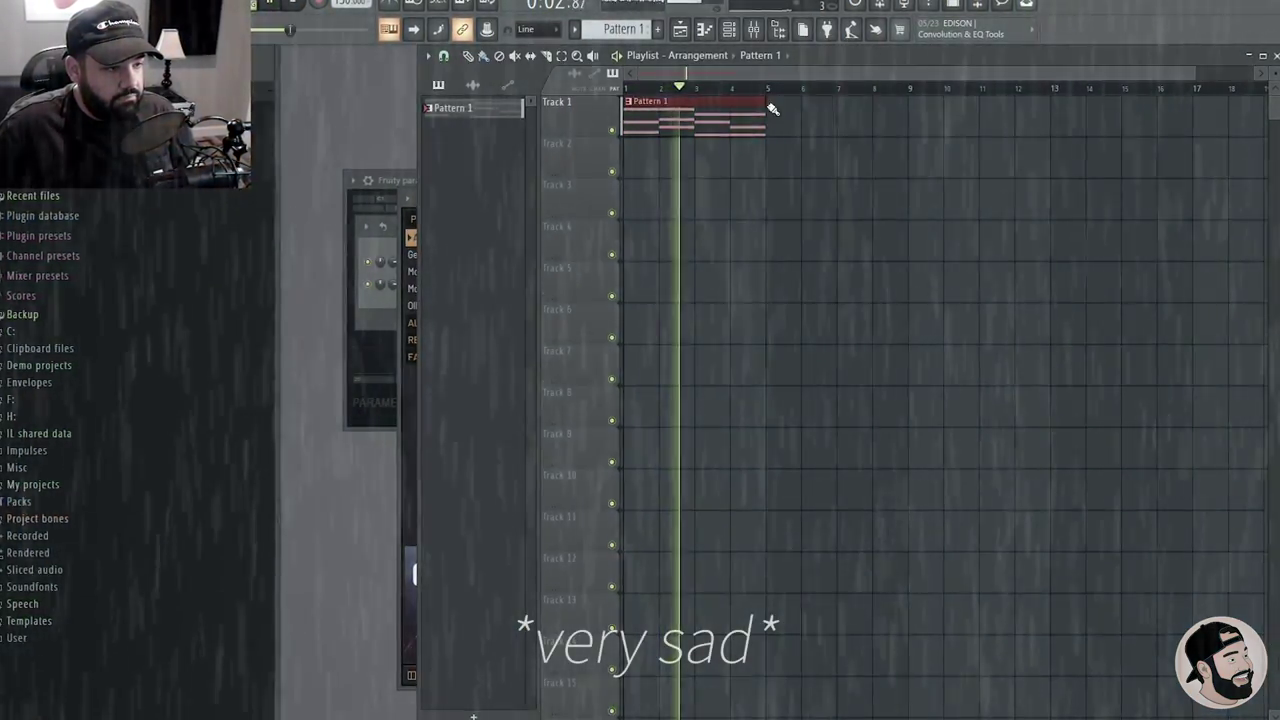
pyautogui.scroll(2, 560, 217)
pyautogui.click(408, 197)
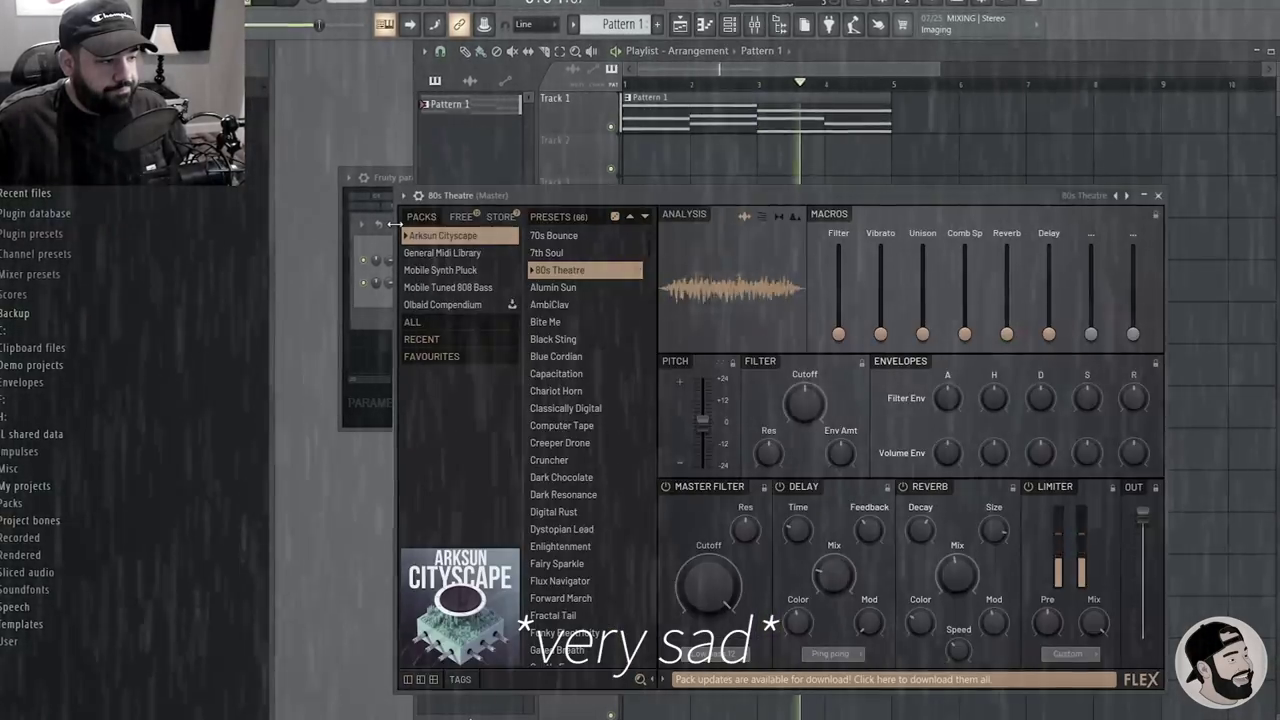
pyautogui.moveTo(471, 207); pyautogui.dragTo(385, 263)
pyautogui.press('F6')
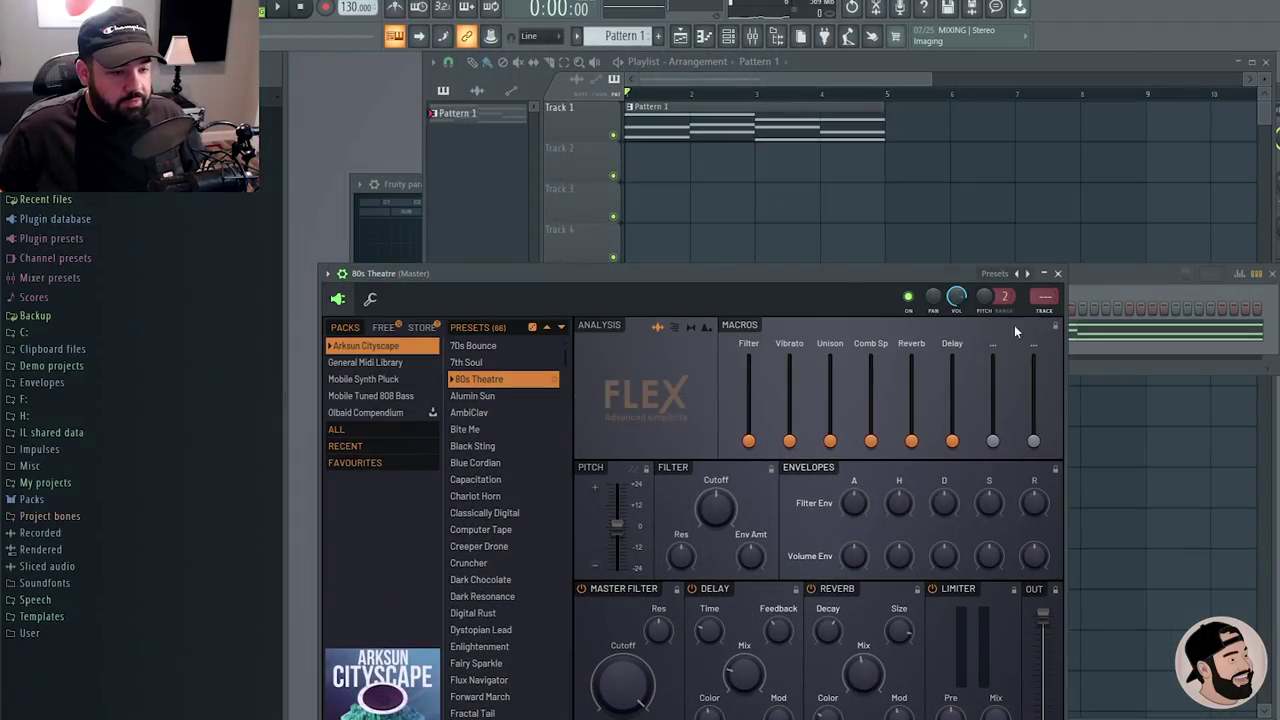
pyautogui.press('F9')
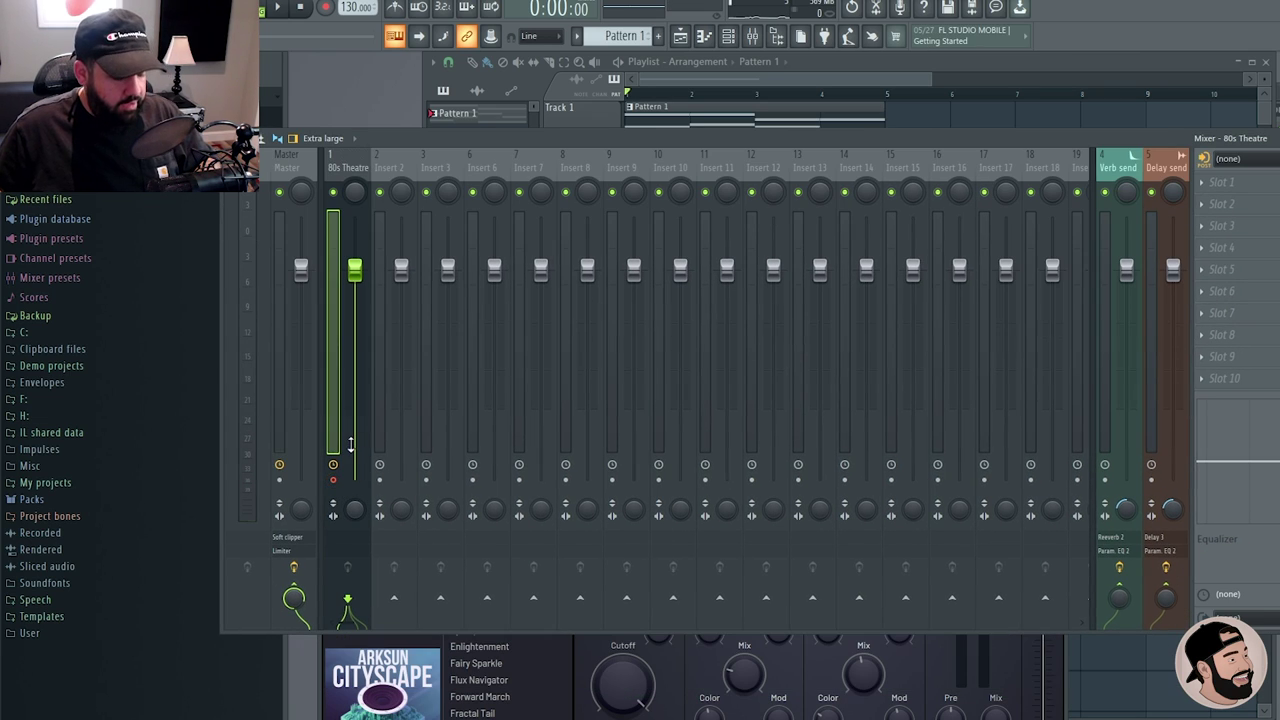
pyautogui.hotkey('ctrl', 'alt', 'r')
pyautogui.press('Return')
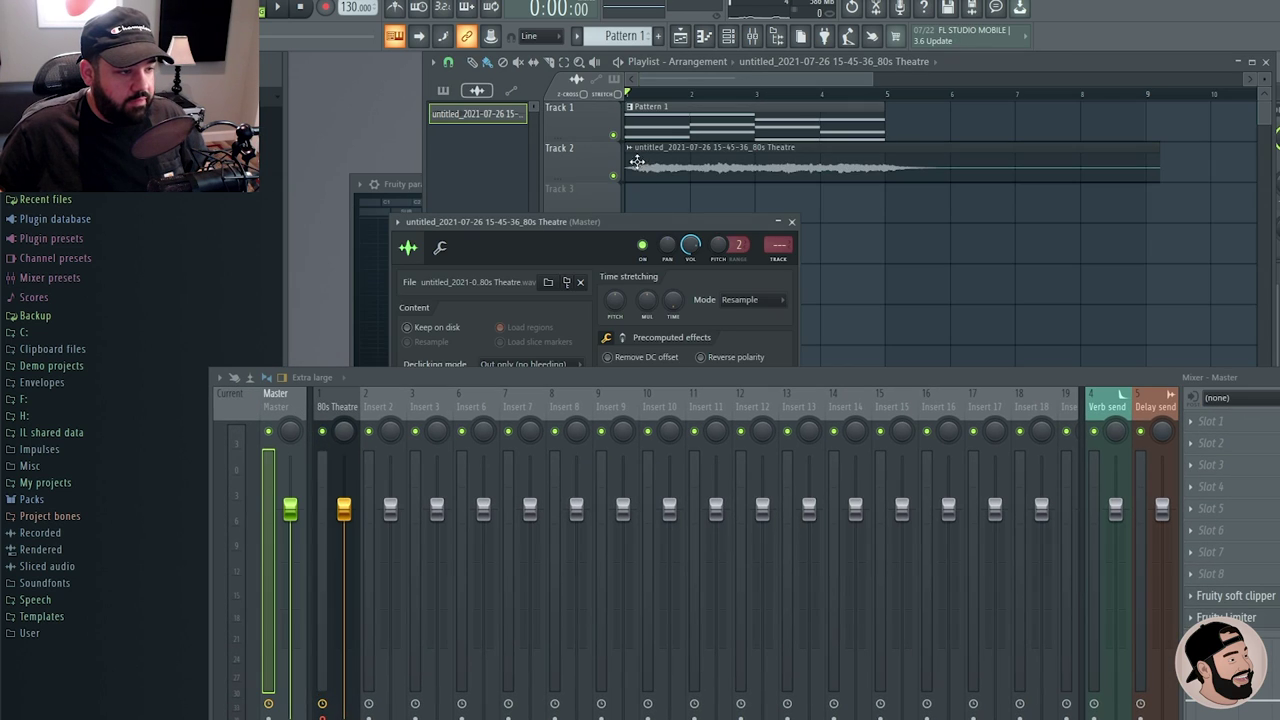
# Step: Open the rendered 80s Theatre audio in Edison, preview Blur and accept it
pyautogui.rightClick(482, 488)
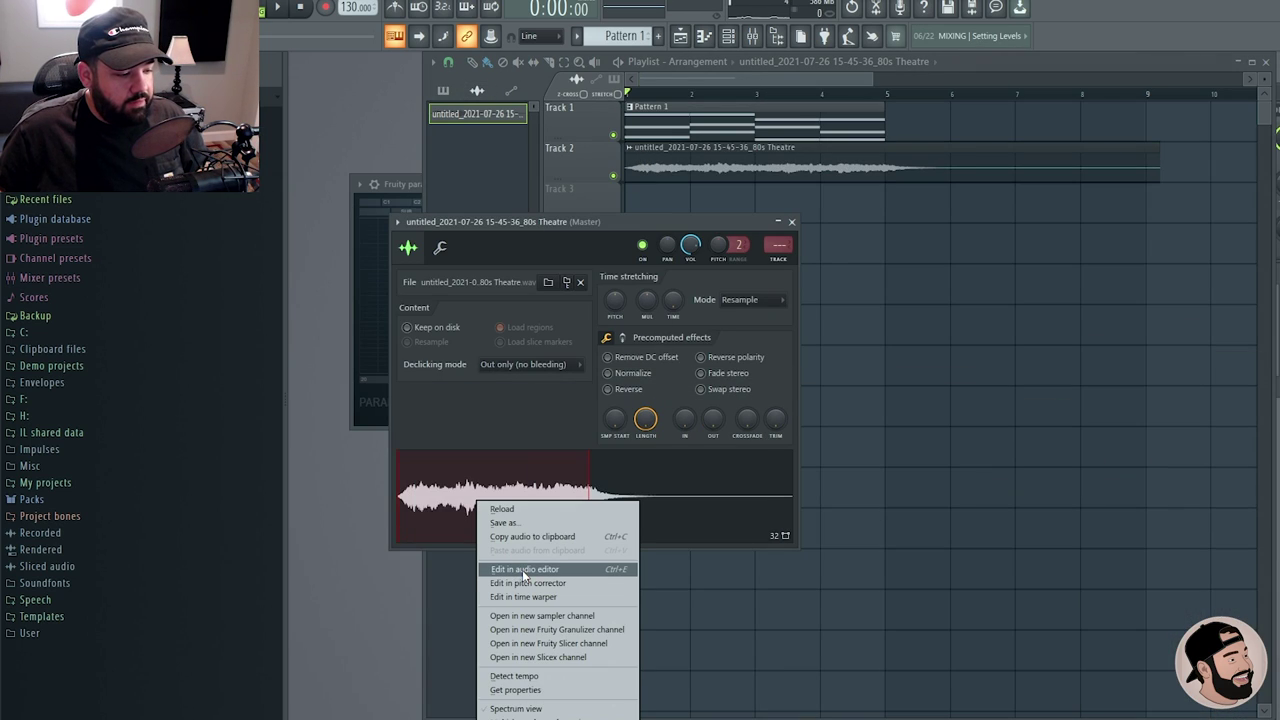
pyautogui.click(522, 570)
pyautogui.moveTo(567, 165); pyautogui.dragTo(649, 181)
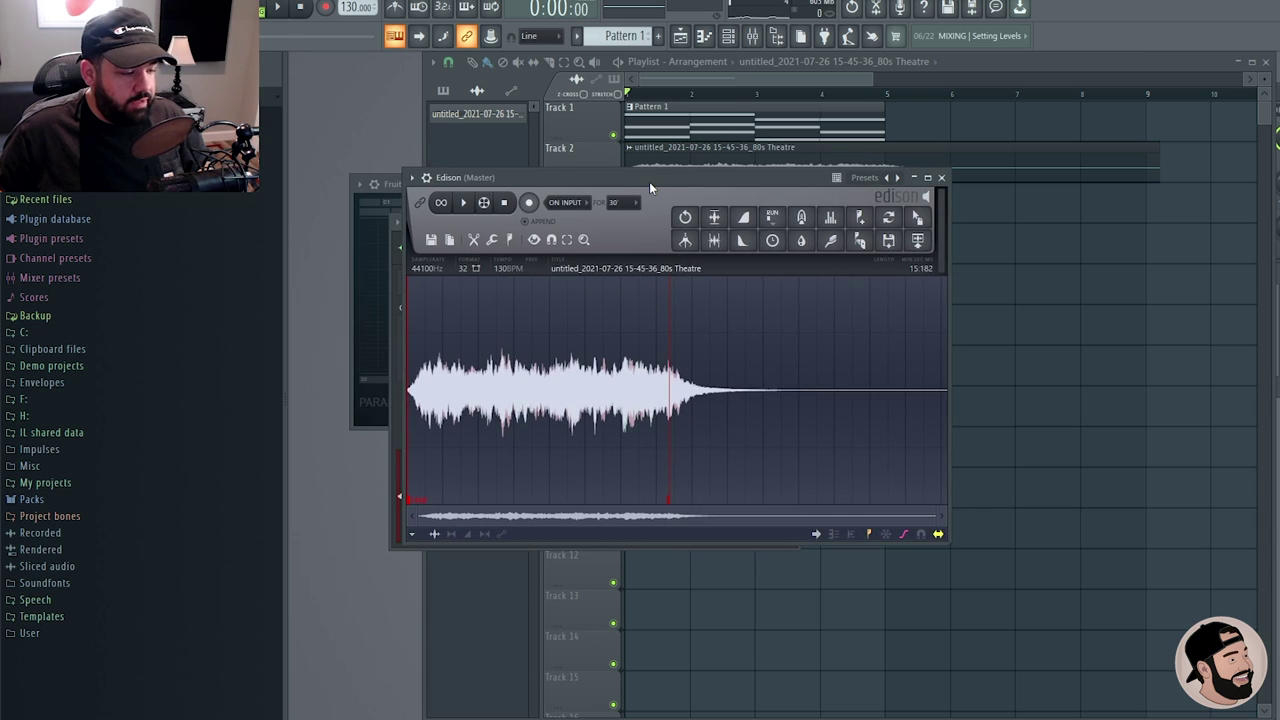
pyautogui.click(802, 241)
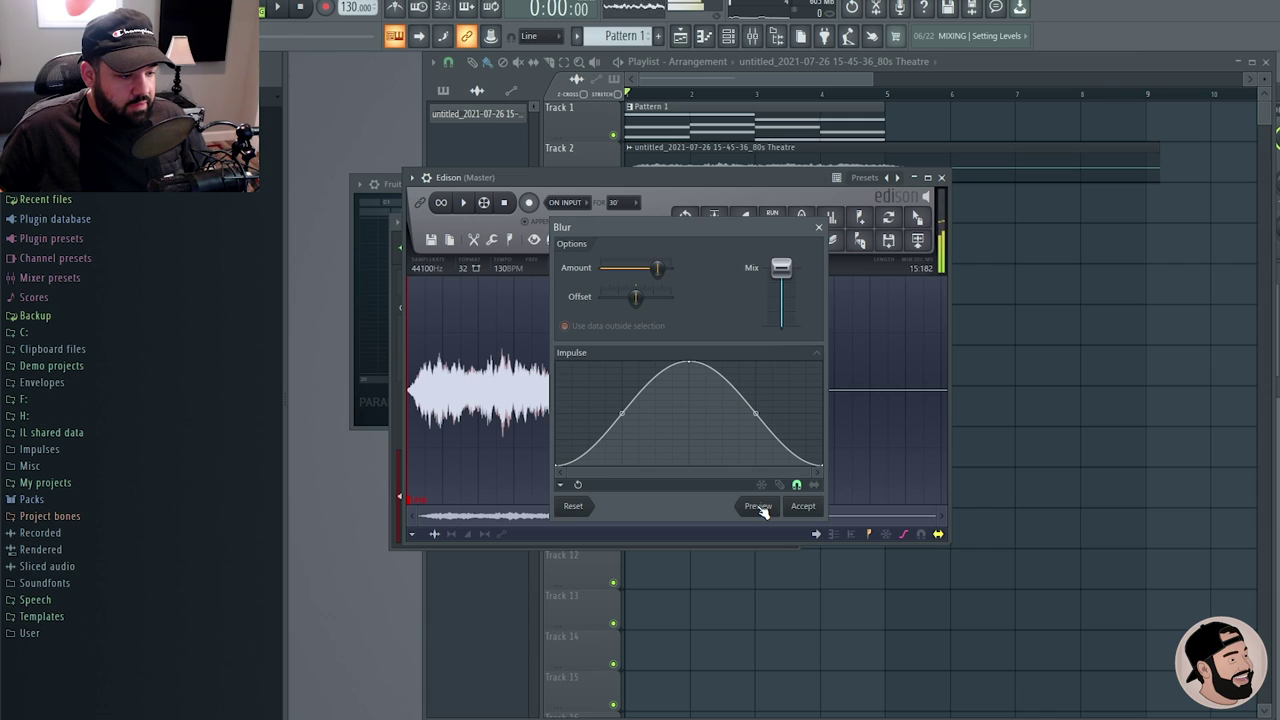
pyautogui.click(758, 506)
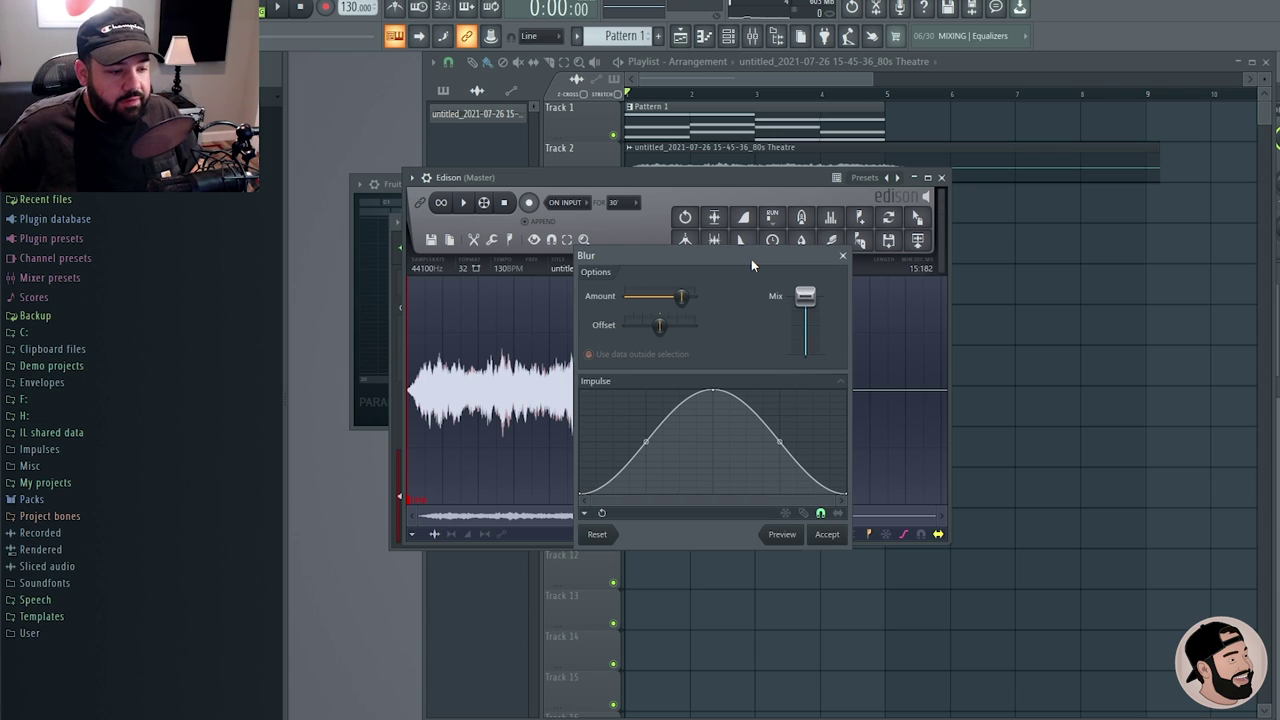
pyautogui.click(827, 534)
pyautogui.click(1085, 316)
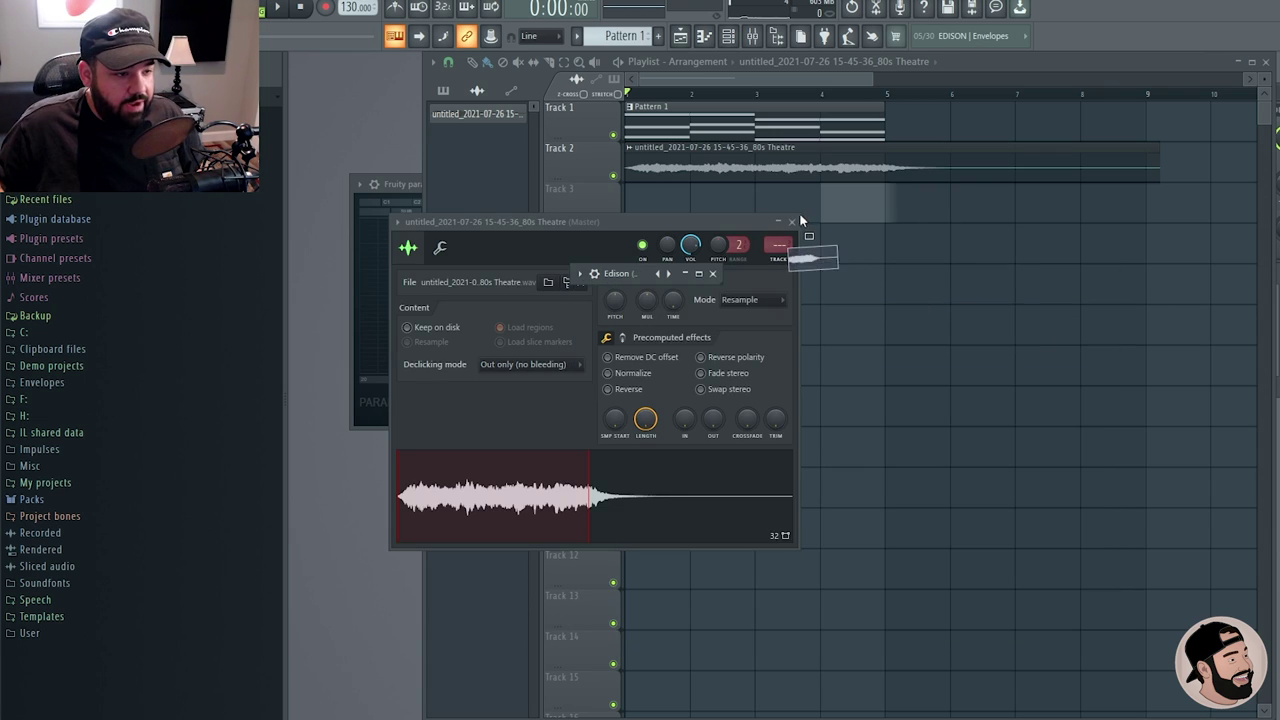
pyautogui.click(735, 205)
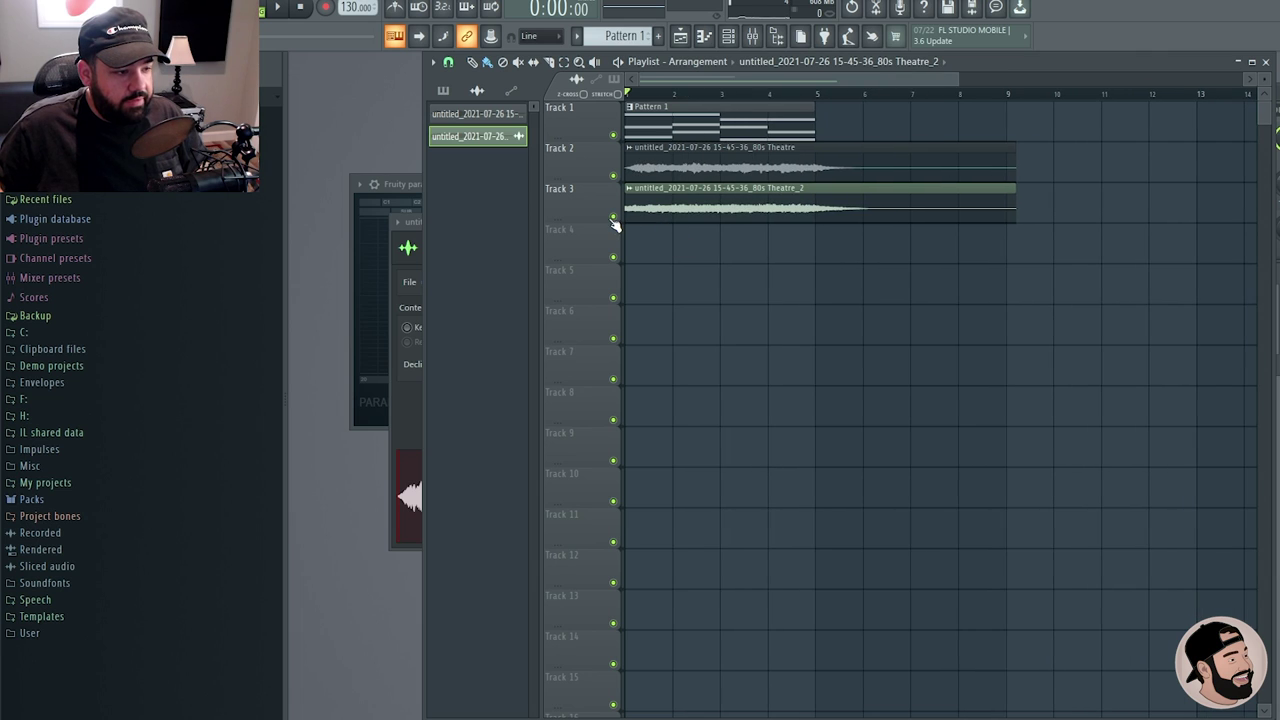
pyautogui.moveTo(614, 224); pyautogui.dragTo(607, 378)
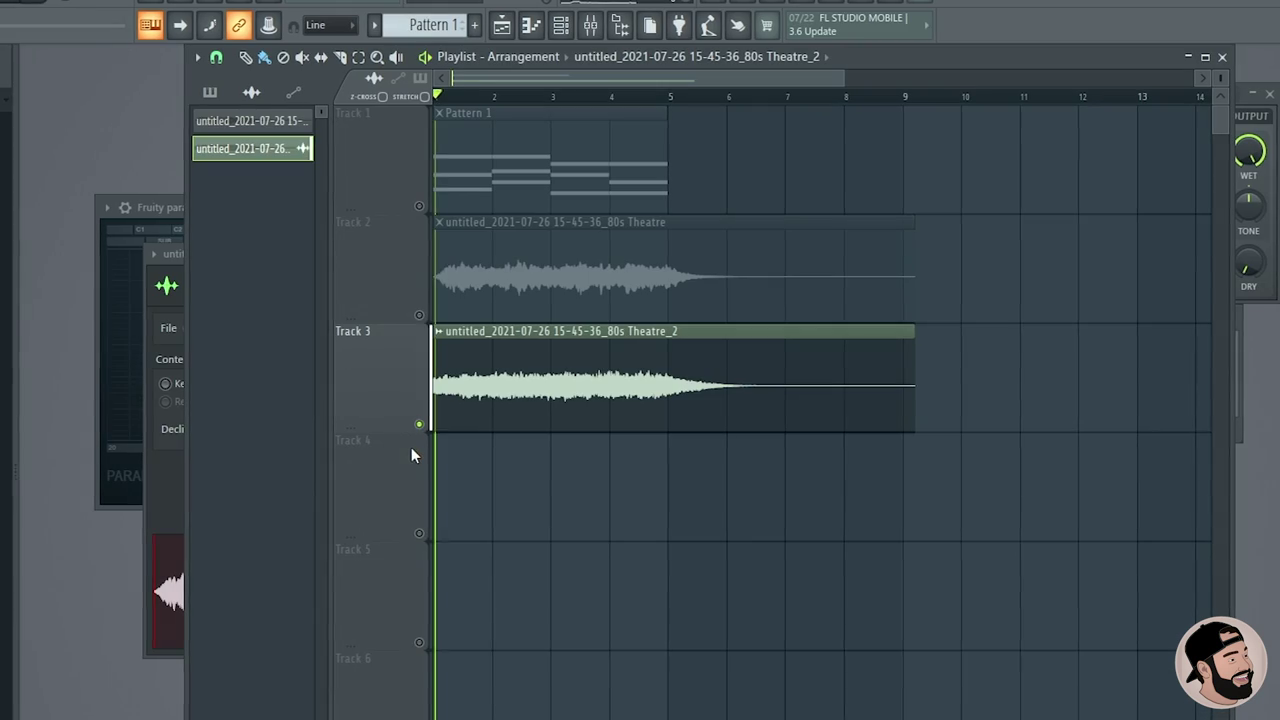
pyautogui.press('space')
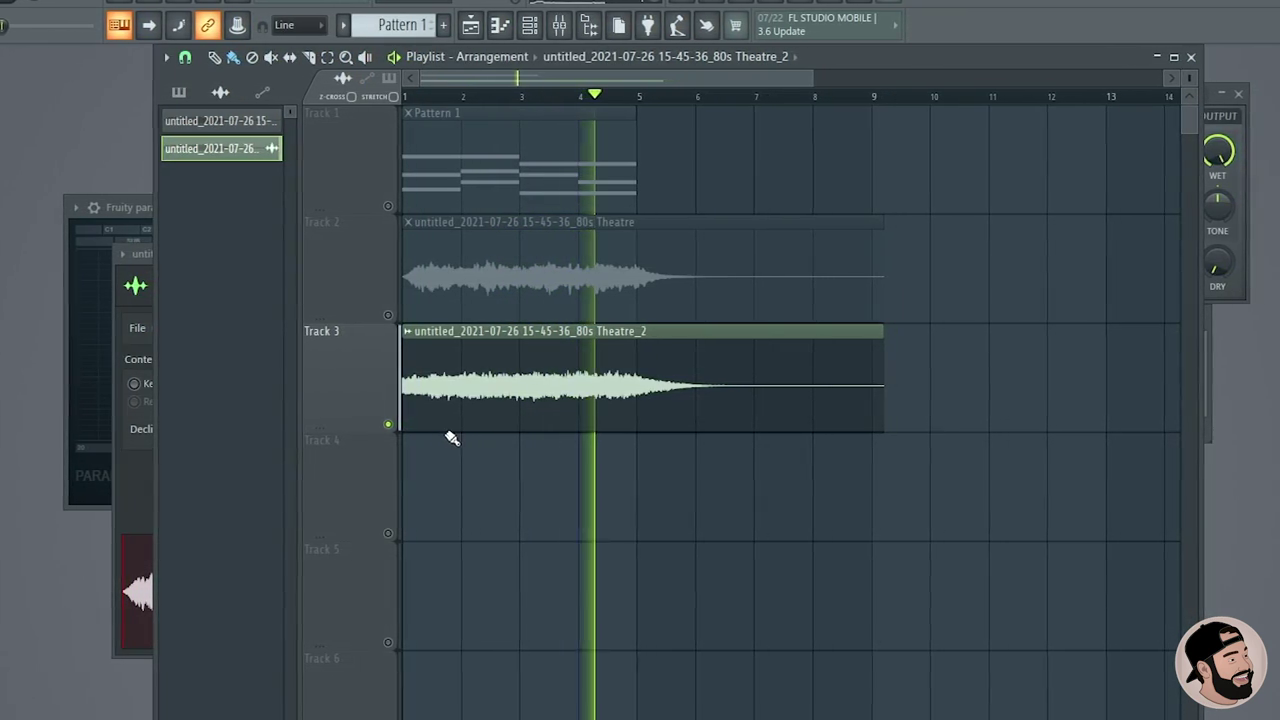
pyautogui.press('space')
pyautogui.rightClick(205, 152)
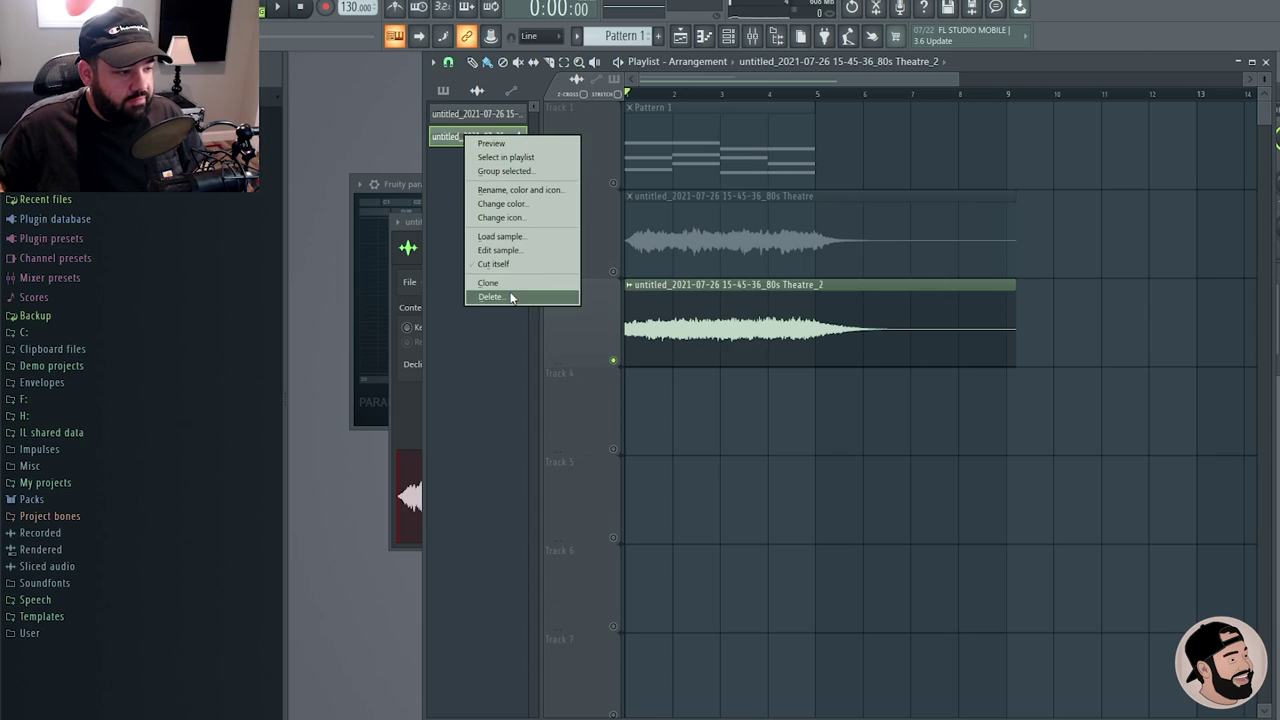
# Step: Delete the old Track 3 clip, accept a fresh Edison blur and play it
pyautogui.click(510, 297)
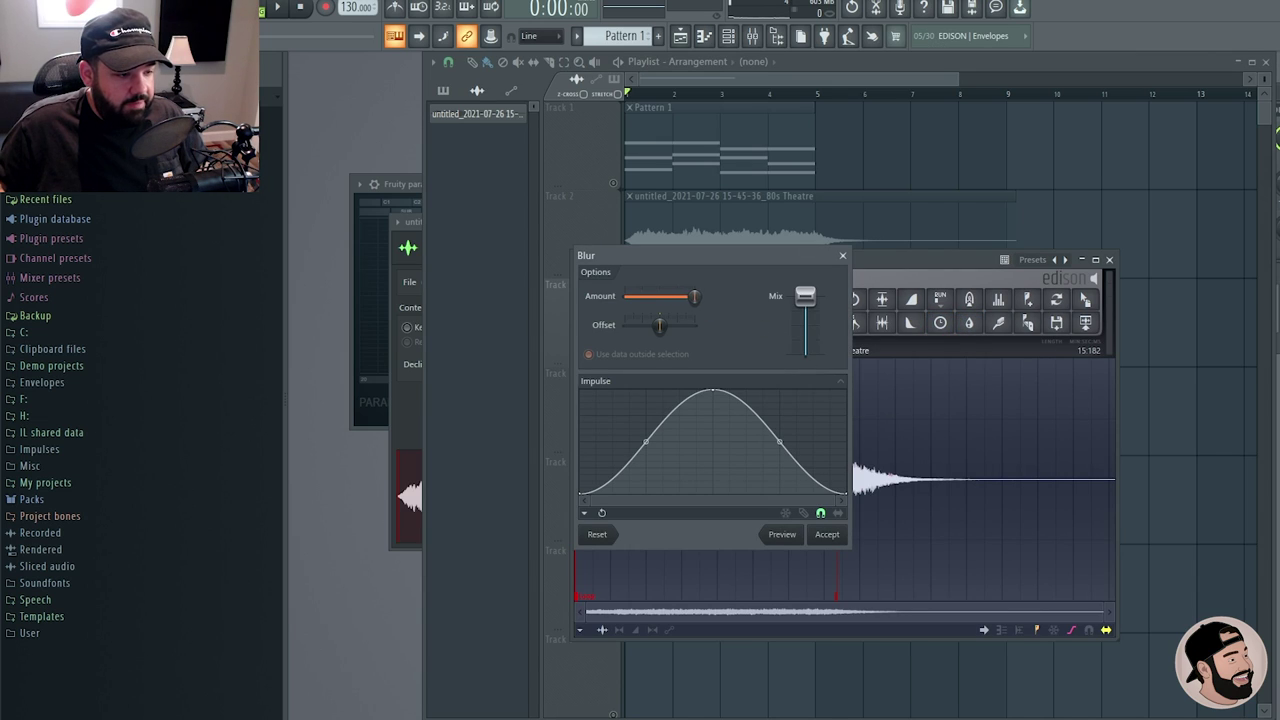
pyautogui.click(828, 535)
pyautogui.moveTo(891, 449); pyautogui.dragTo(700, 371)
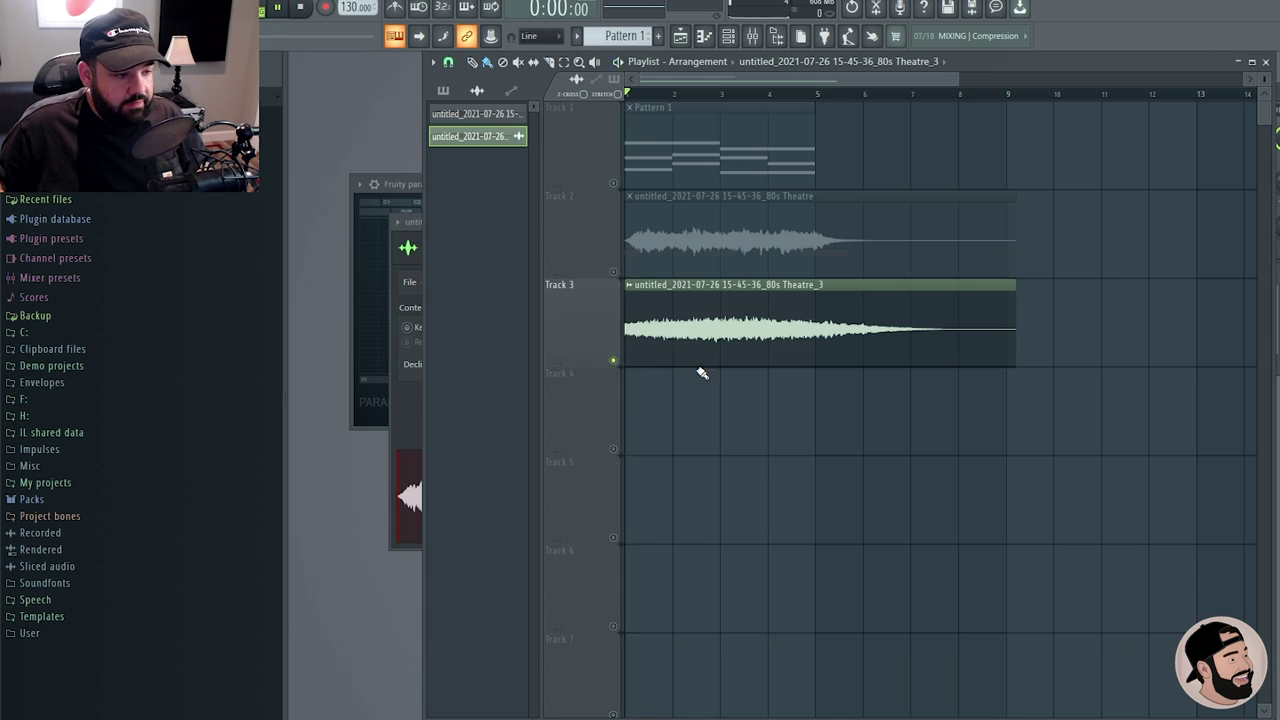
pyautogui.press('space')
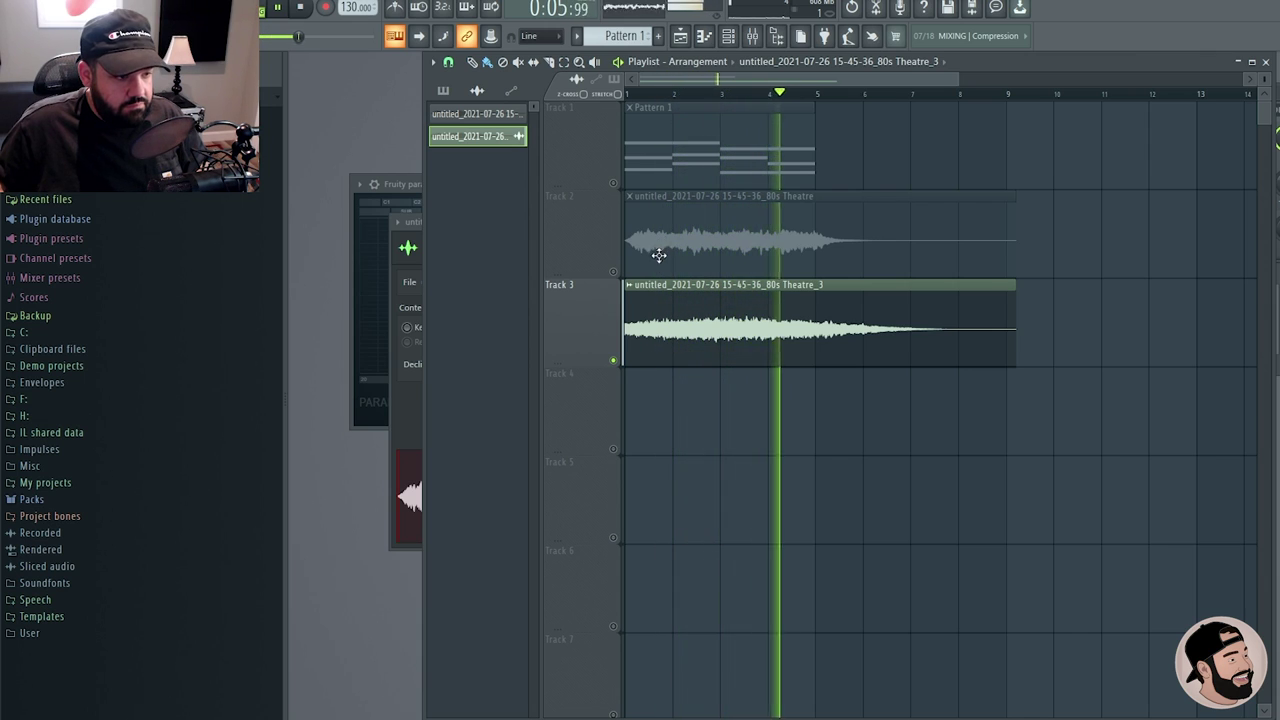
# Step: Give the blurred Track 3 clip a long fade-in with the IN knob
pyautogui.press('space')
pyautogui.doubleClick(625, 334)
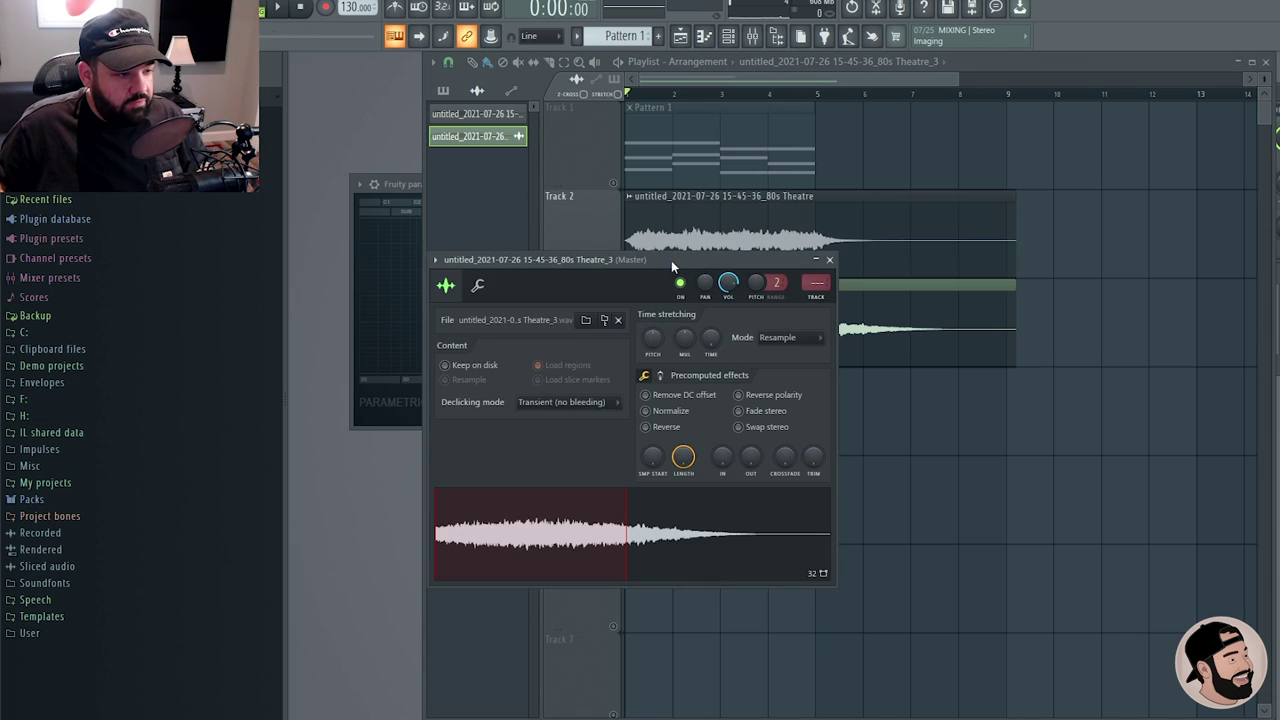
pyautogui.moveTo(671, 260); pyautogui.dragTo(665, 284)
pyautogui.moveTo(716, 481); pyautogui.dragTo(720, 326)
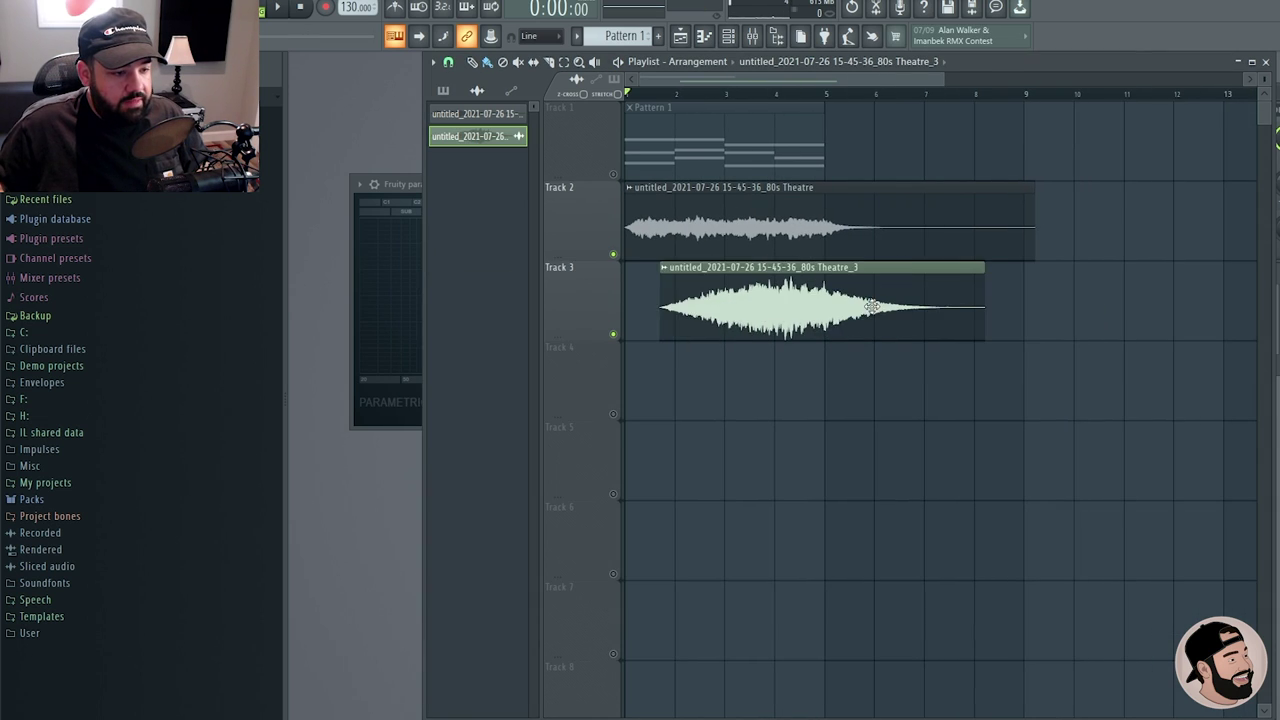
pyautogui.moveTo(846, 309); pyautogui.dragTo(896, 309)
# Step: Trim the clip to end at bar 5 and set declicking to Generic (bleeding)
pyautogui.moveTo(1024, 273); pyautogui.dragTo(830, 250)
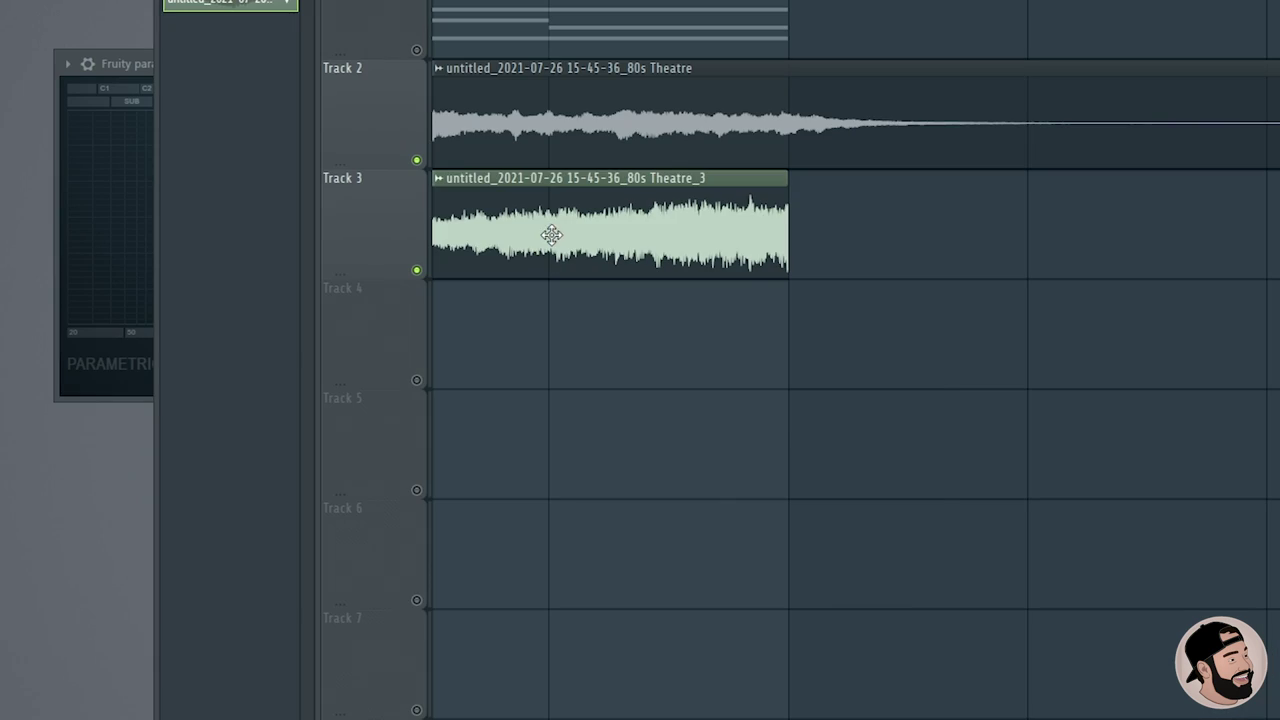
pyautogui.doubleClick(711, 306)
pyautogui.click(563, 582)
pyautogui.click(551, 662)
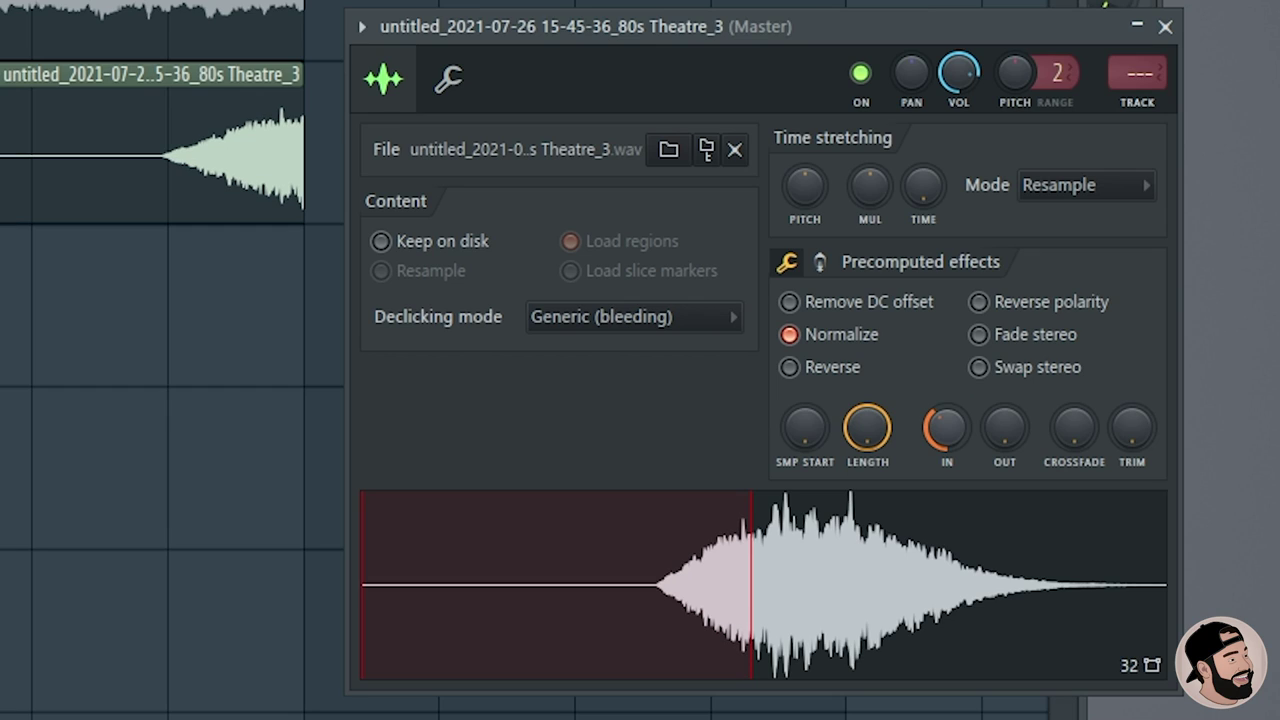
# Step: Lengthen the fade-in and add a curved Volume automation clip on Track 4
pyautogui.moveTo(930, 431)
pyautogui.mouseDown()
pyautogui.moveTo(930, 415)
pyautogui.moveTo(930, 431)
pyautogui.mouseUp()
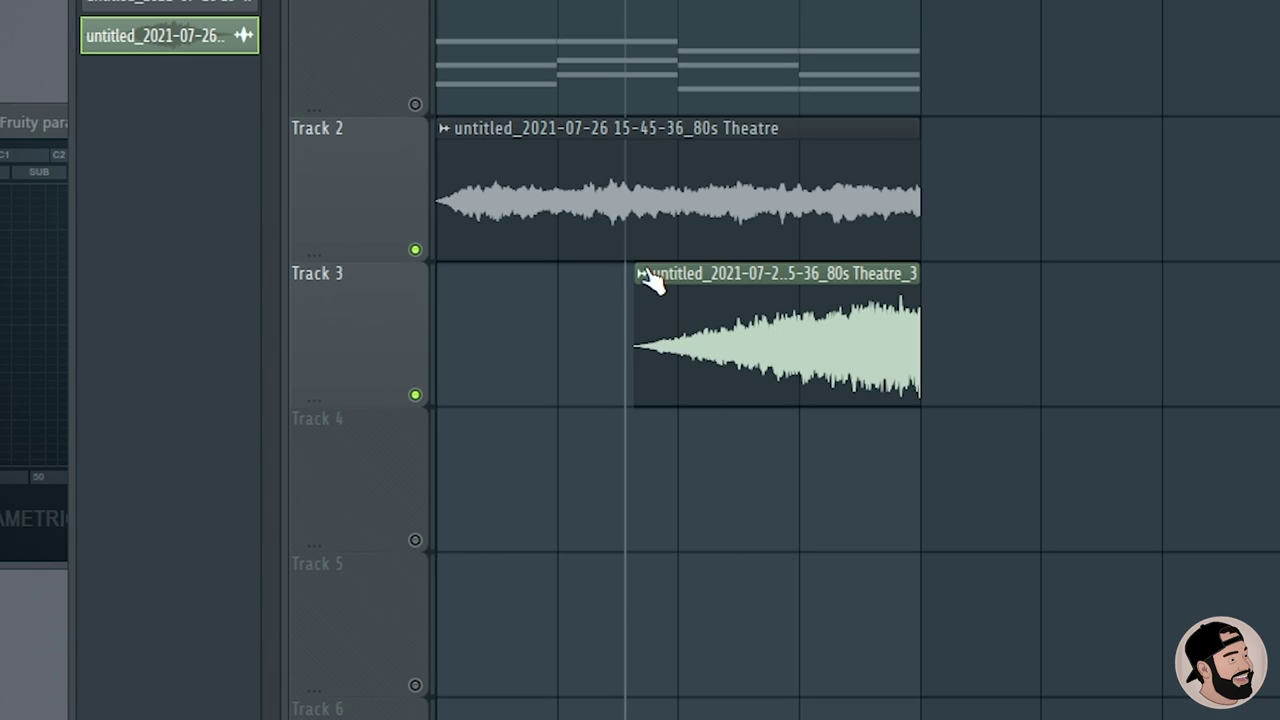
pyautogui.rightClick(645, 276)
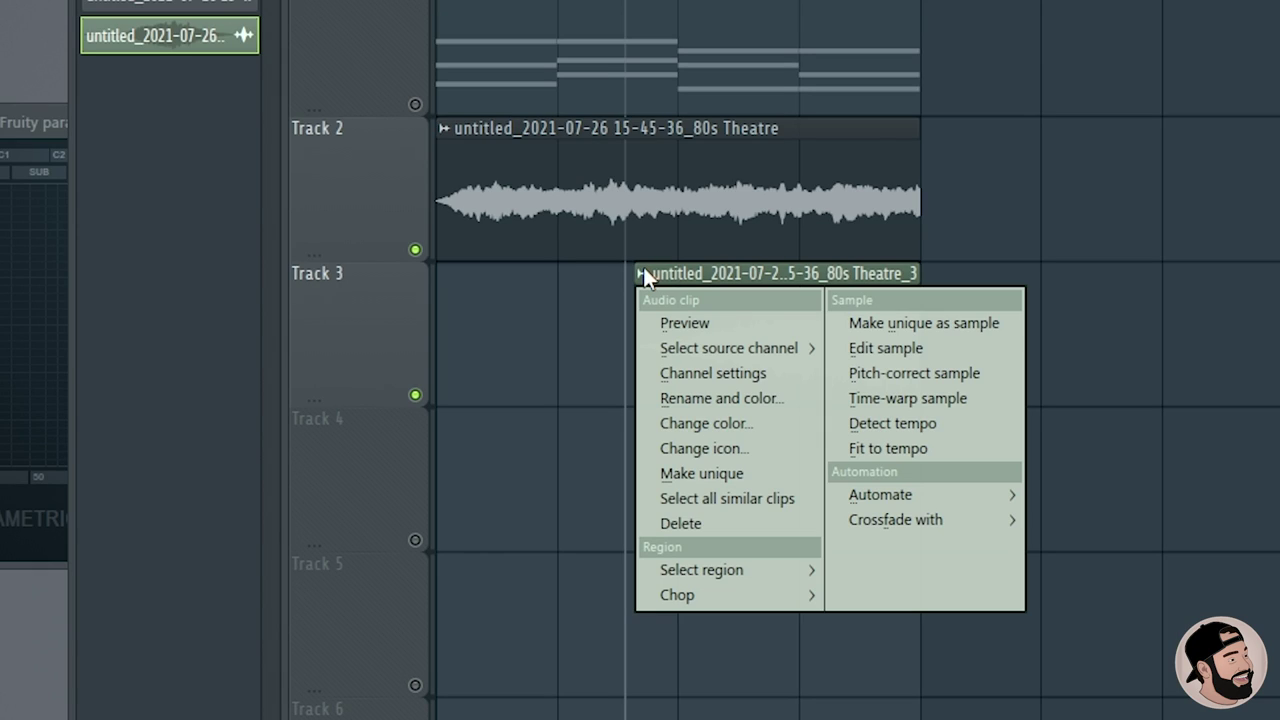
pyautogui.moveTo(940, 494)
pyautogui.click(1077, 520)
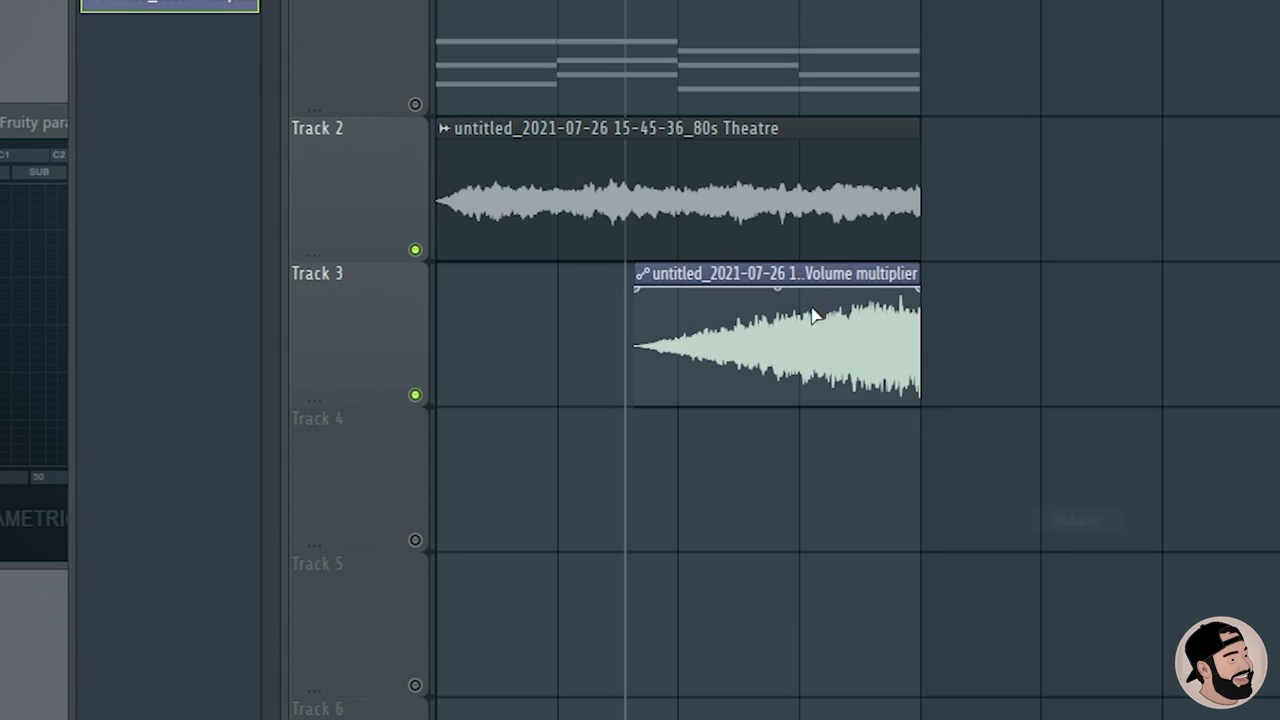
pyautogui.moveTo(641, 374); pyautogui.dragTo(634, 446)
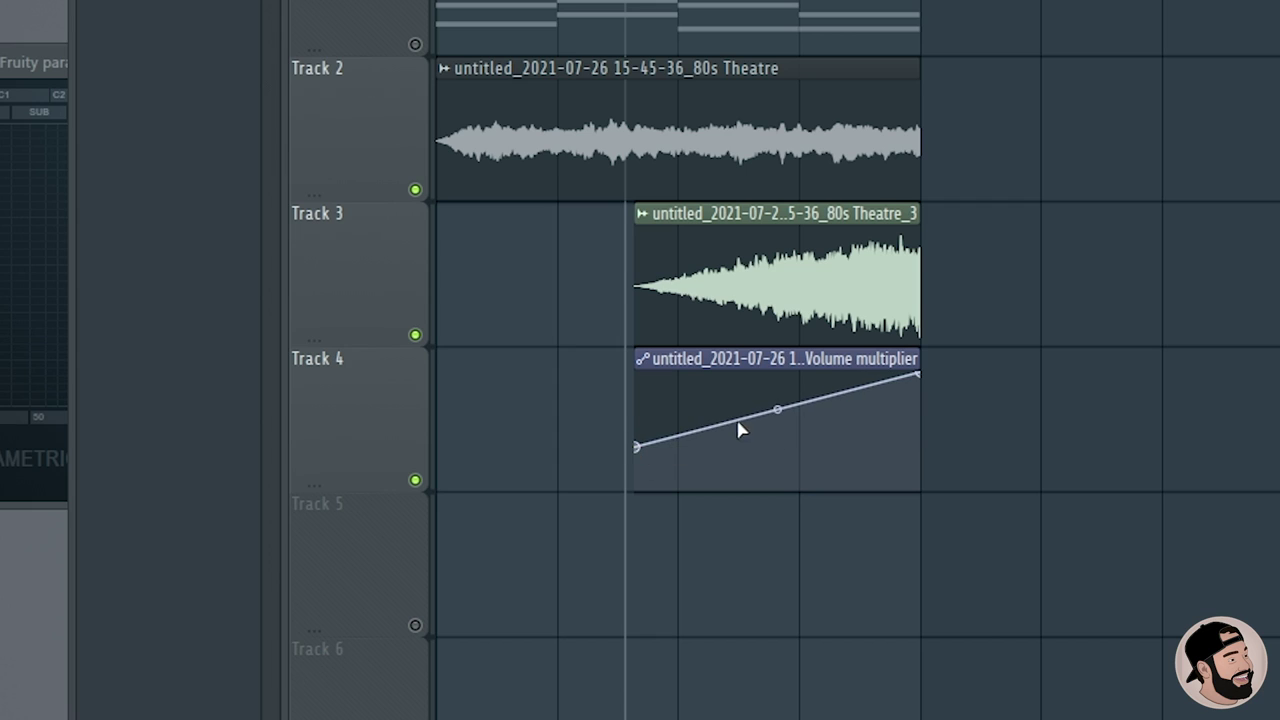
pyautogui.moveTo(777, 409); pyautogui.dragTo(778, 430)
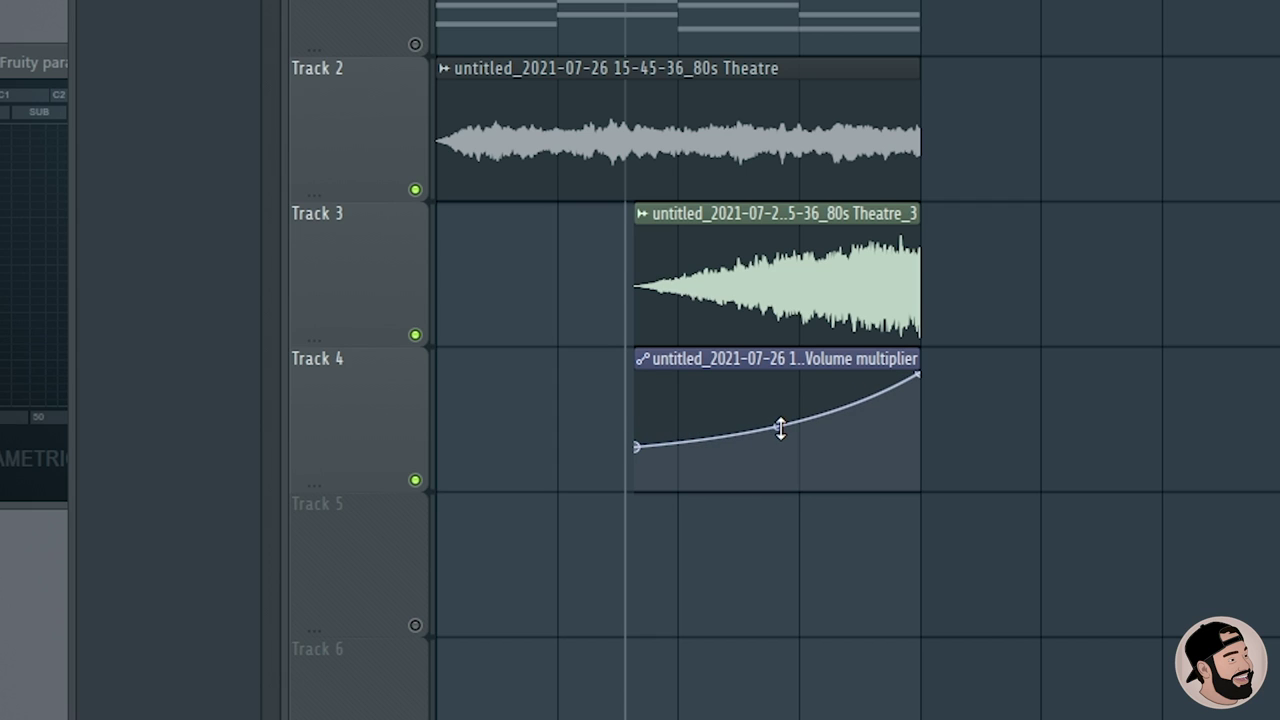
# Step: Play the riser swell and check the clip's channel settings
pyautogui.press('space')
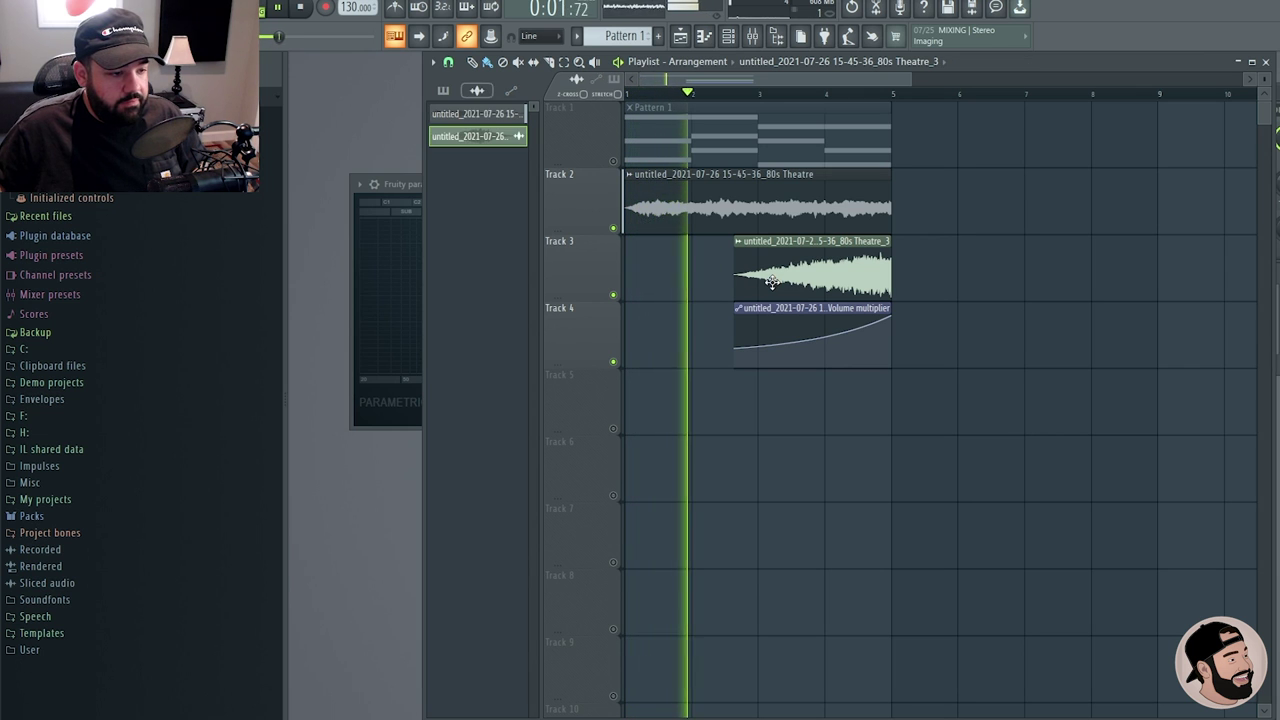
pyautogui.doubleClick(772, 281)
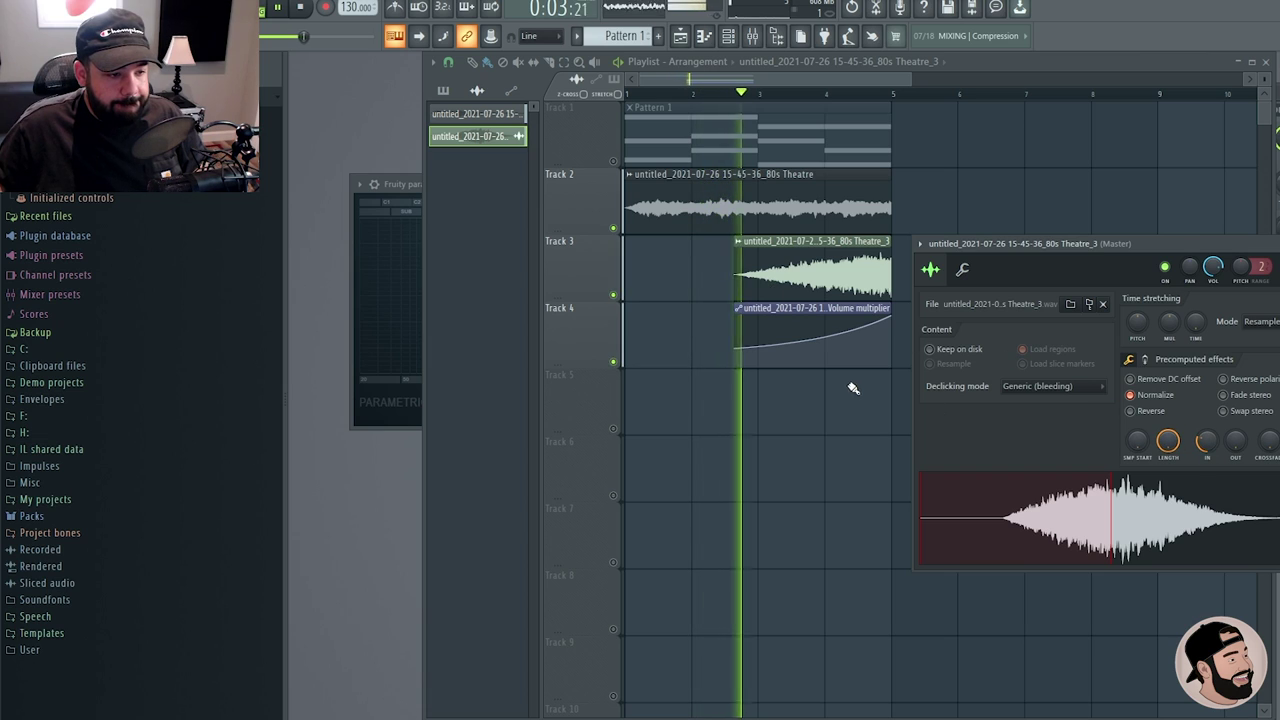
pyautogui.press('Escape')
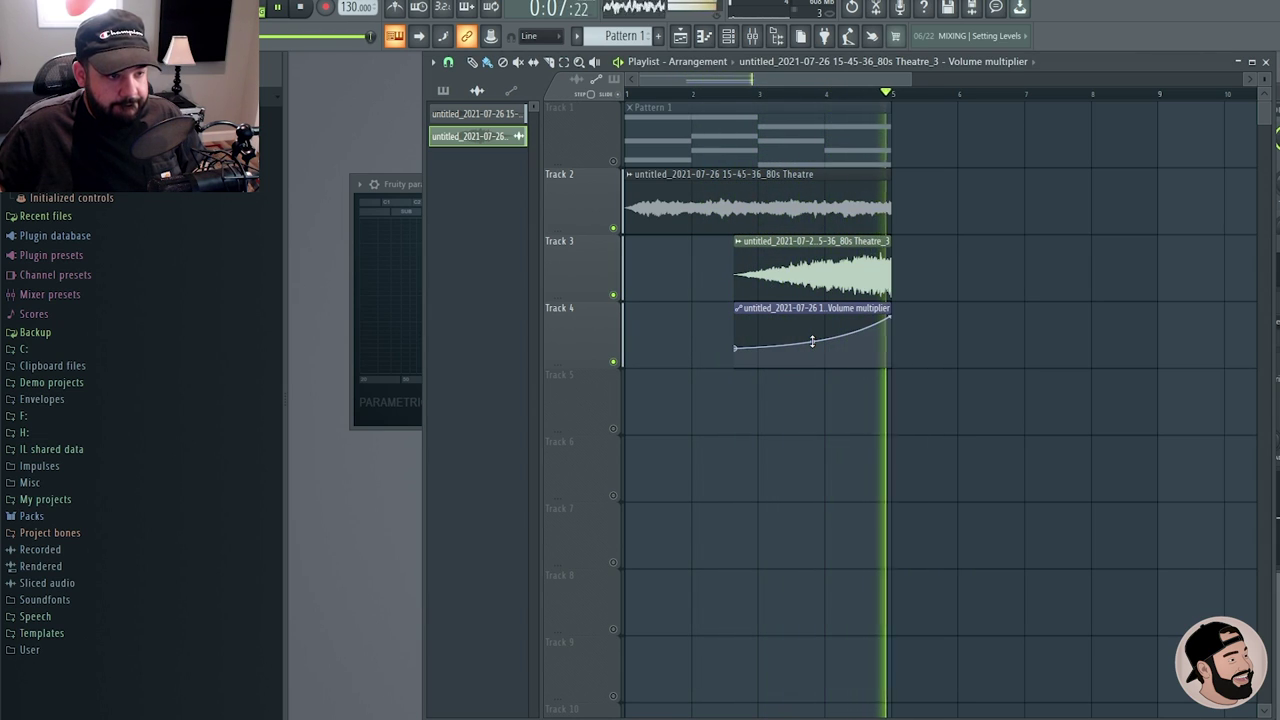
# Step: Lower the Theatre_3 clip's PITCH knob so stretching mode becomes Auto
pyautogui.press('space')
pyautogui.doubleClick(808, 281)
pyautogui.moveTo(1145, 244); pyautogui.dragTo(1172, 231)
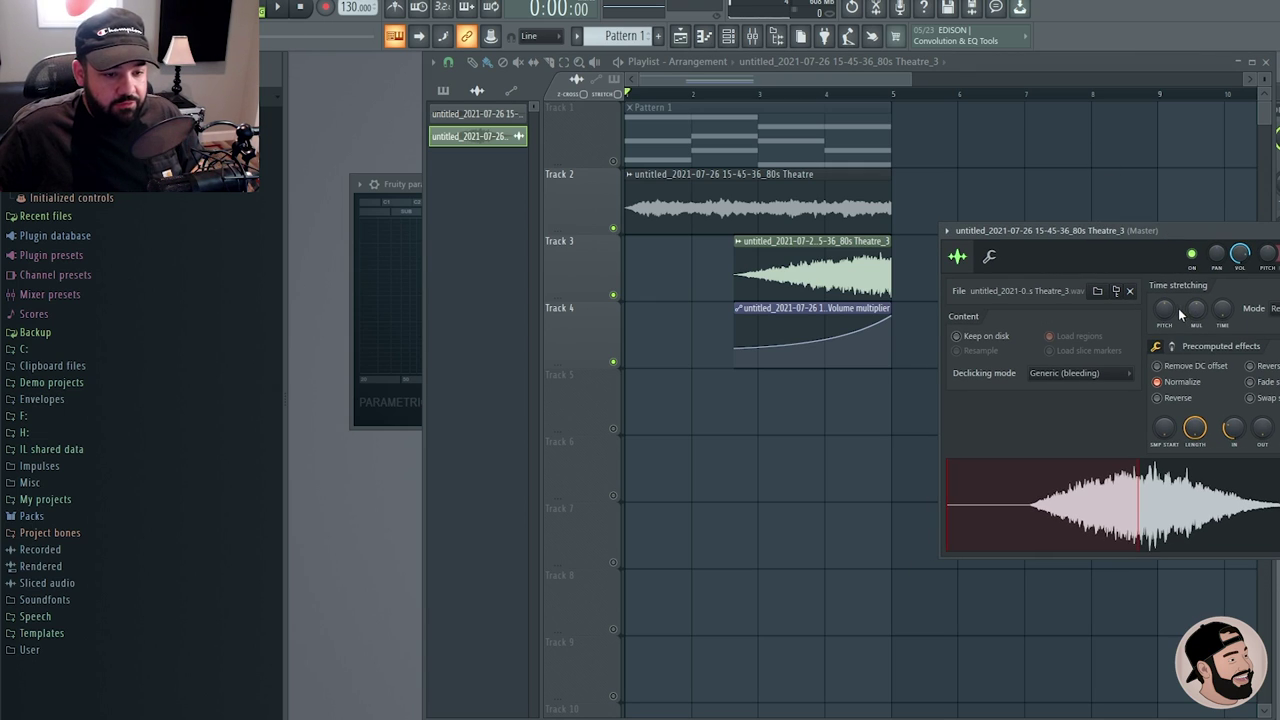
pyautogui.moveTo(1172, 312); pyautogui.dragTo(1179, 306)
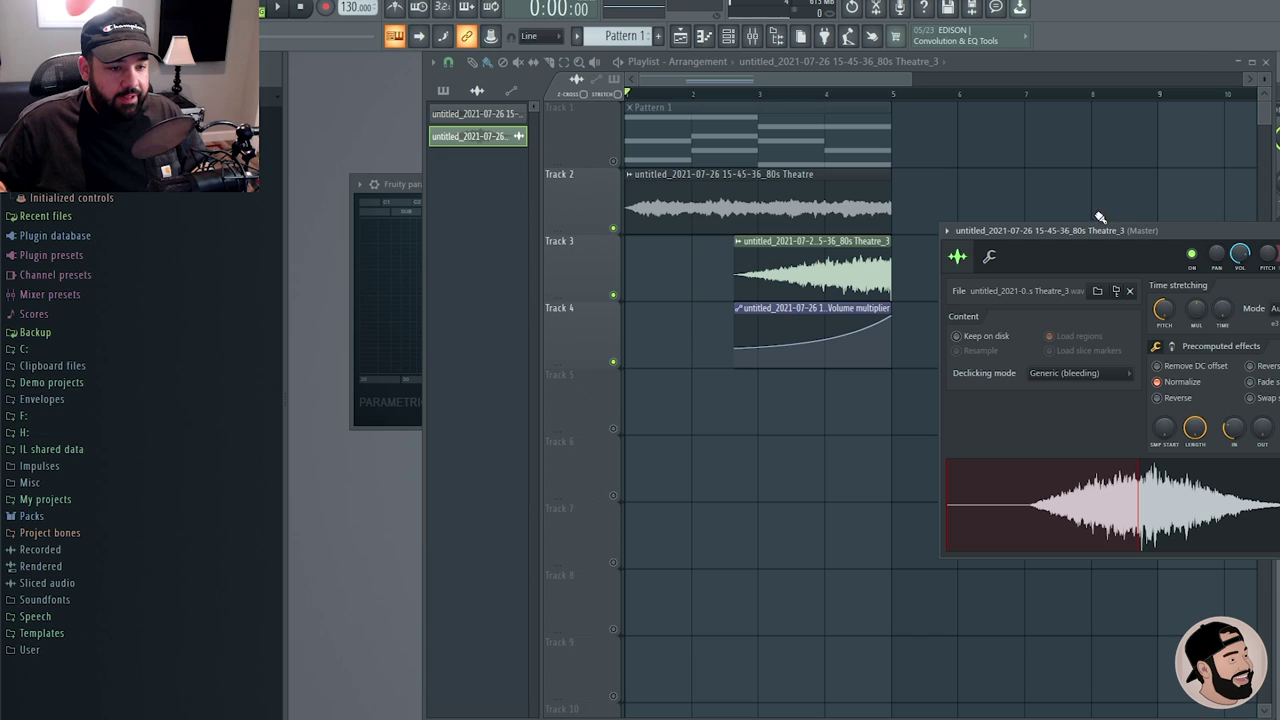
pyautogui.moveTo(1100, 227); pyautogui.dragTo(797, 343)
pyautogui.scroll(-2, 758, 229)
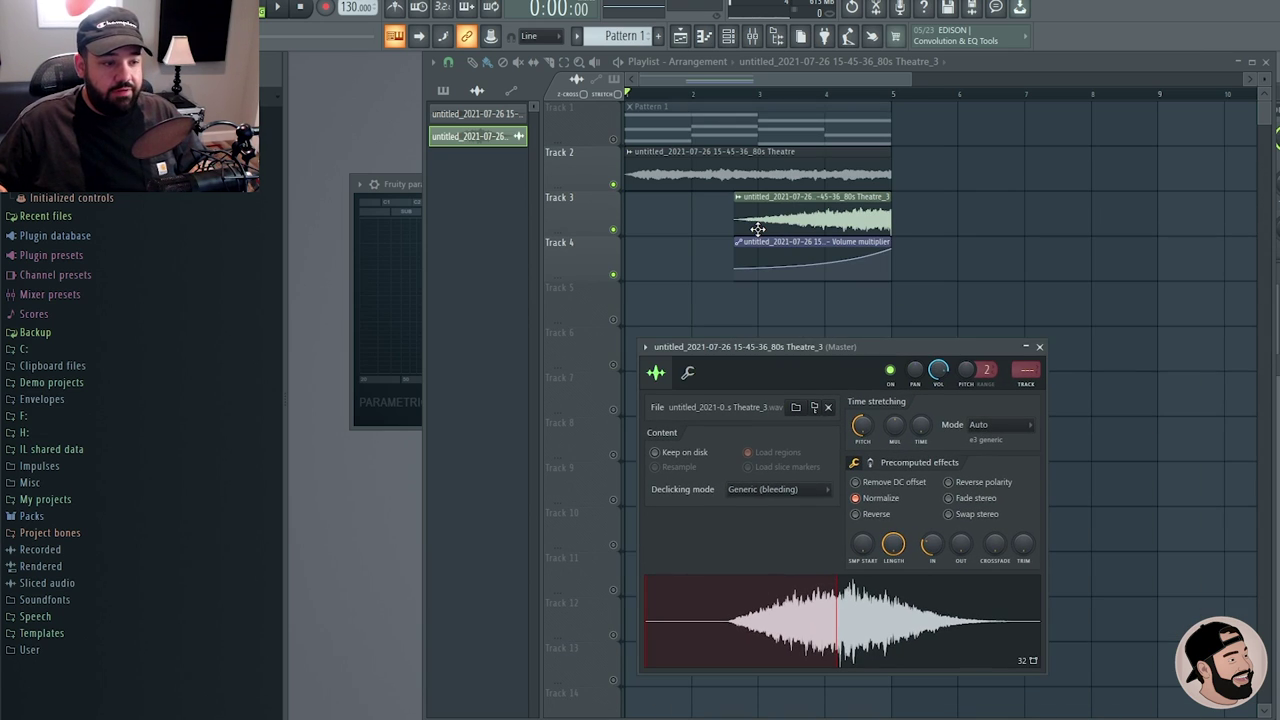
# Step: Move the EQ window aside and pull the Parametric EQ 2 high-cut band lower
pyautogui.moveTo(800, 345); pyautogui.dragTo(765, 339)
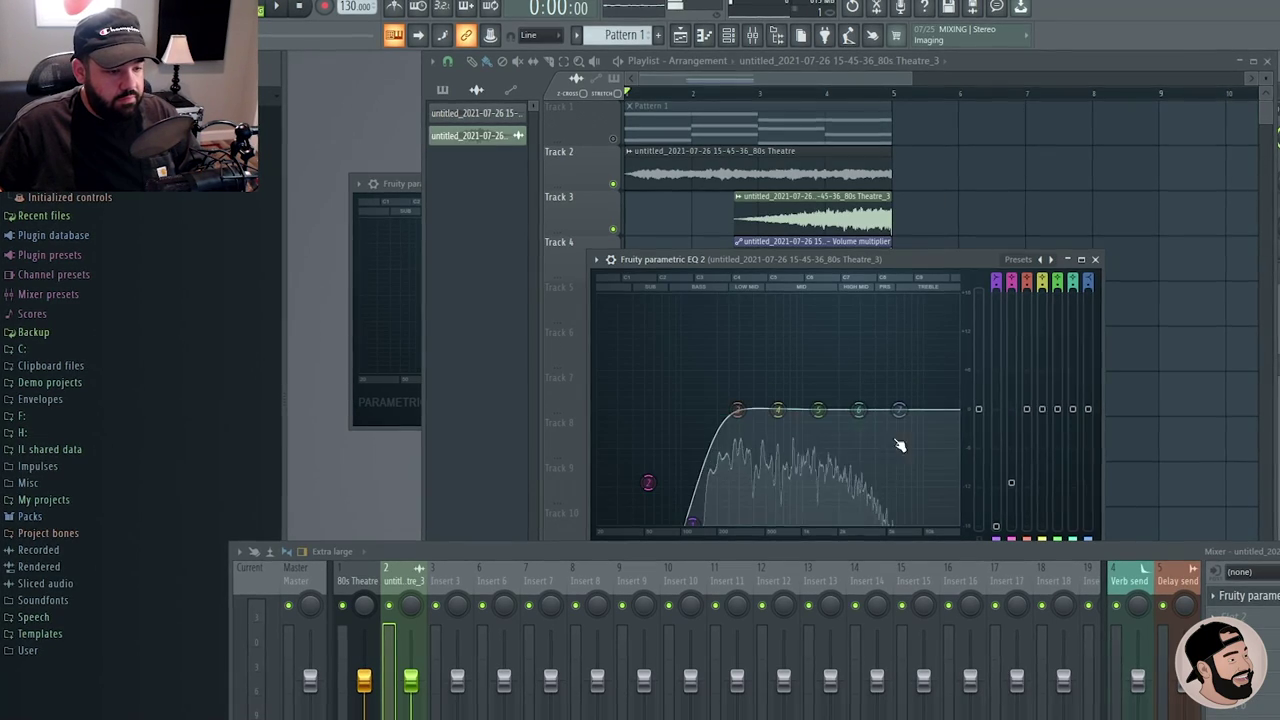
pyautogui.moveTo(885, 515); pyautogui.dragTo(857, 518)
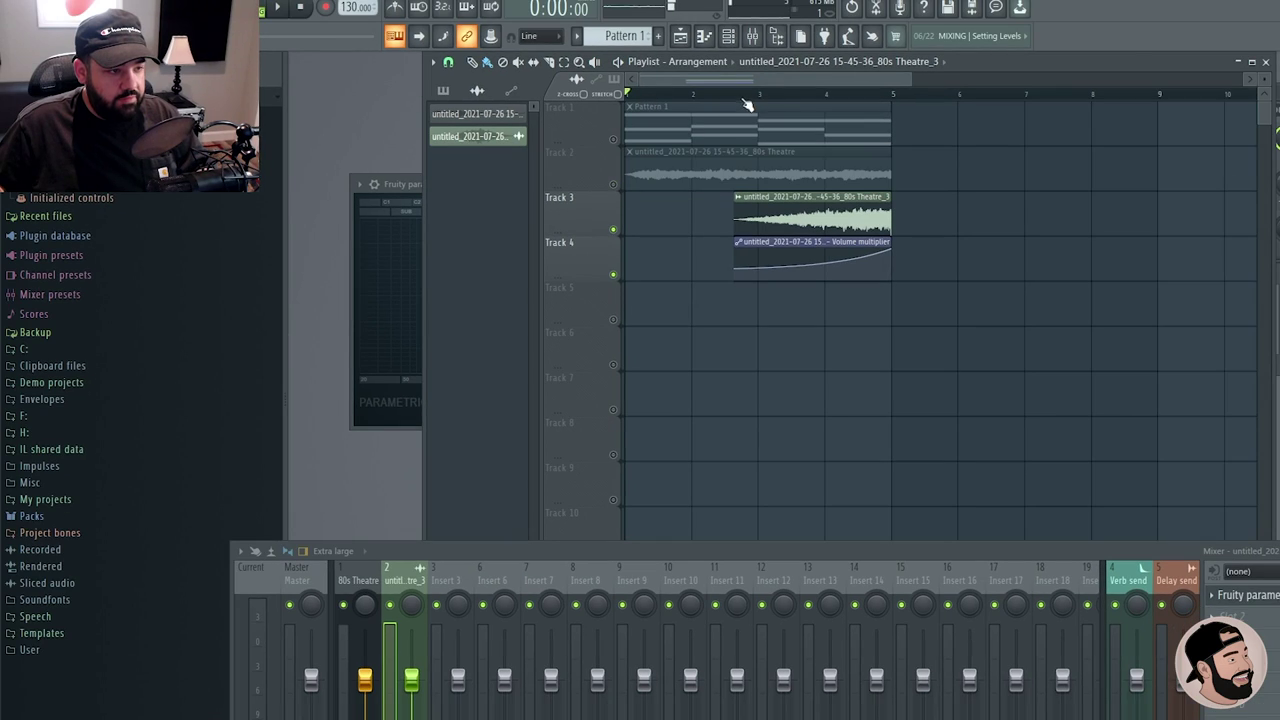
# Step: Play the song from bar 3 and unmute Track 2
pyautogui.click(754, 98)
pyautogui.press('space')
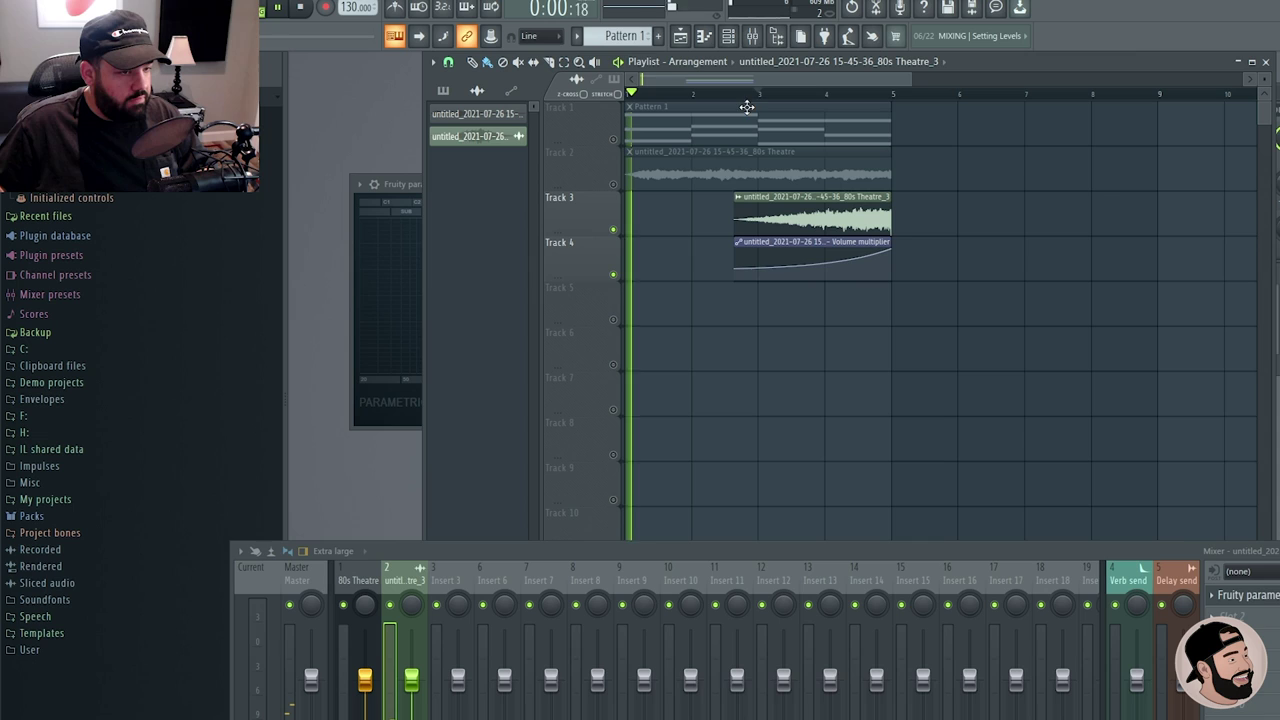
pyautogui.click(615, 185)
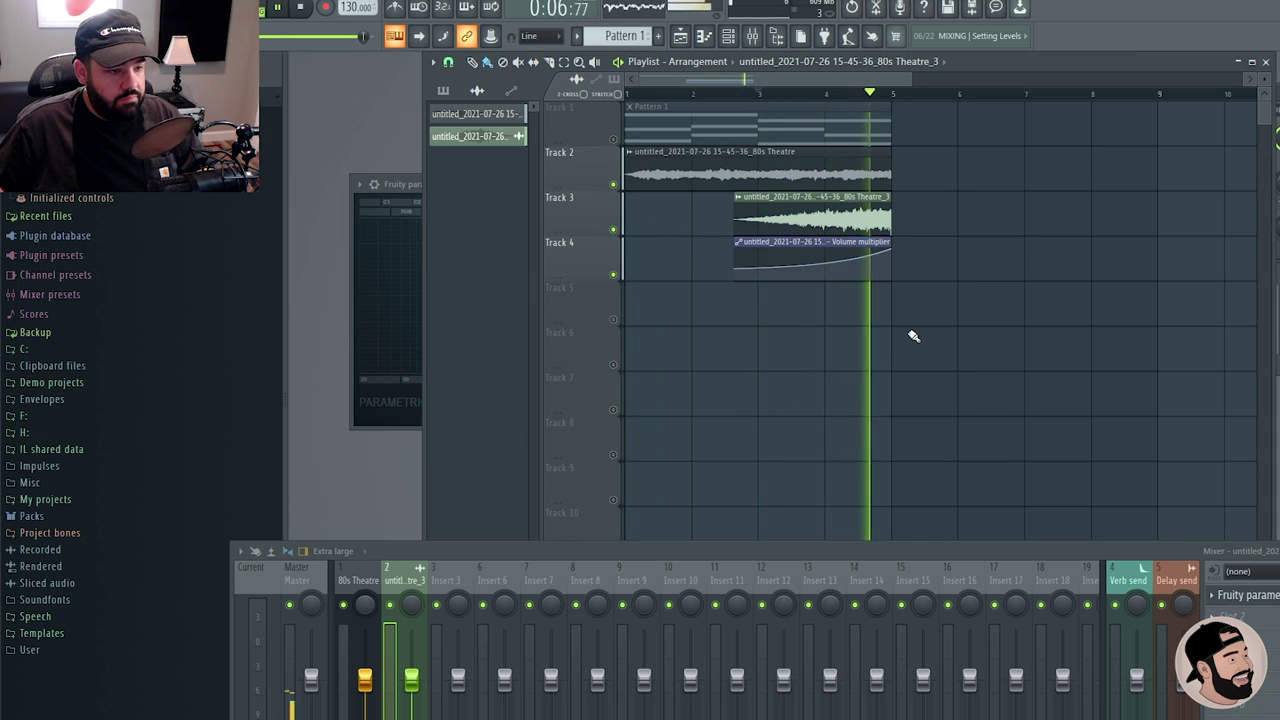
# Step: Select all the chord, riser and automation clips and duplicate them every four bars with Ctrl+B
pyautogui.hotkey('ctrl', 'b')
pyautogui.scroll(-3, 1010, 276)
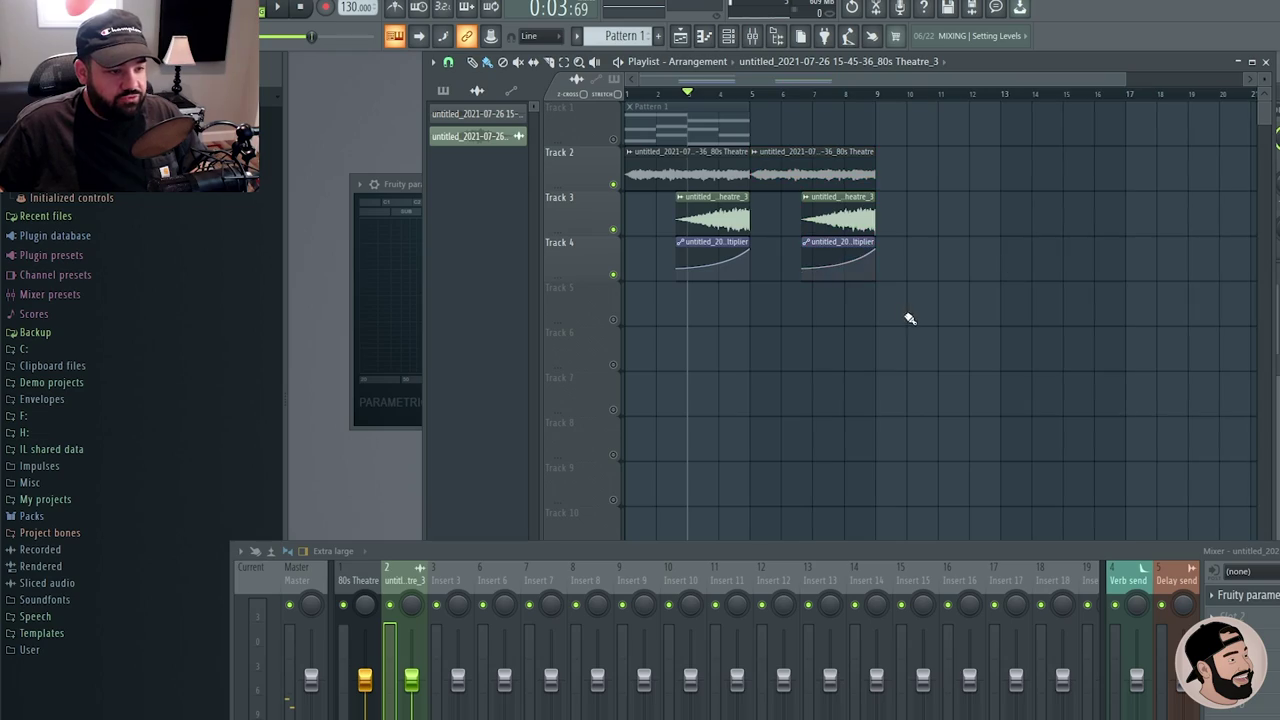
pyautogui.moveTo(906, 317); pyautogui.dragTo(676, 210)
pyautogui.moveTo(987, 332); pyautogui.dragTo(632, 186)
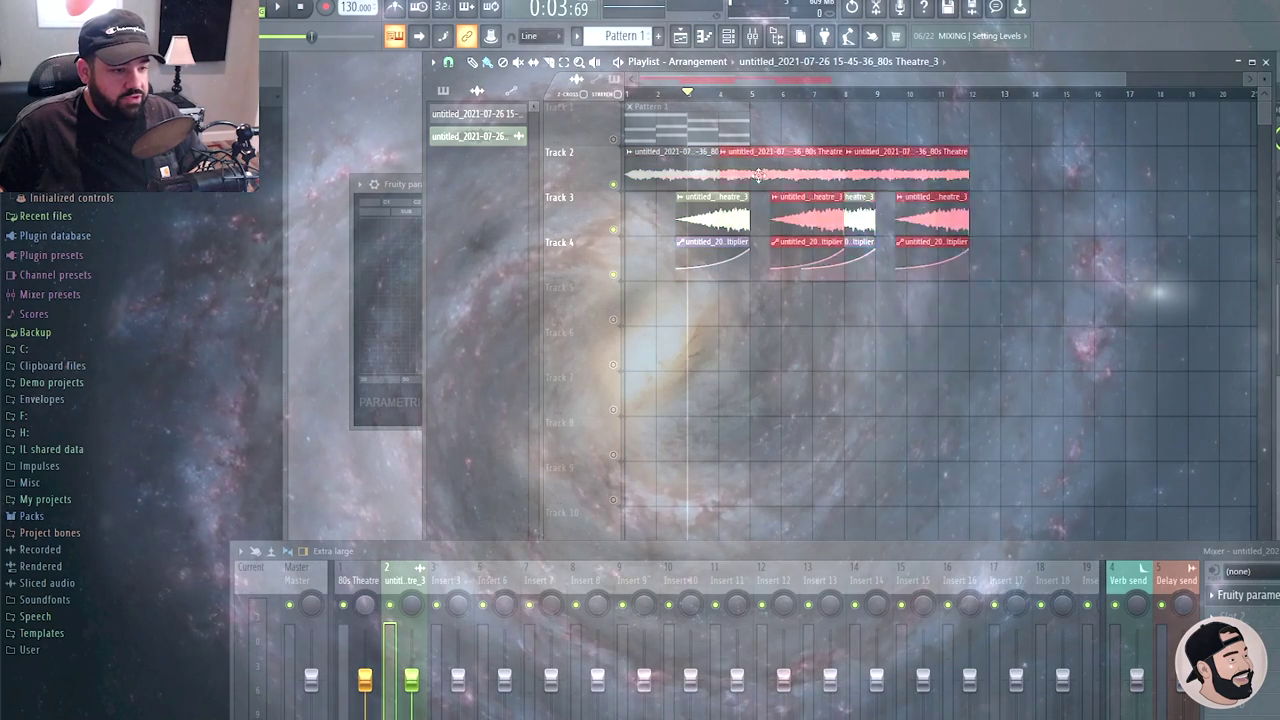
pyautogui.hotkey('ctrl', 'b')
# Step: Open the riser clip's channel settings, reposition the window, then close it
pyautogui.scroll(-2, 602, 258)
pyautogui.doubleClick(685, 222)
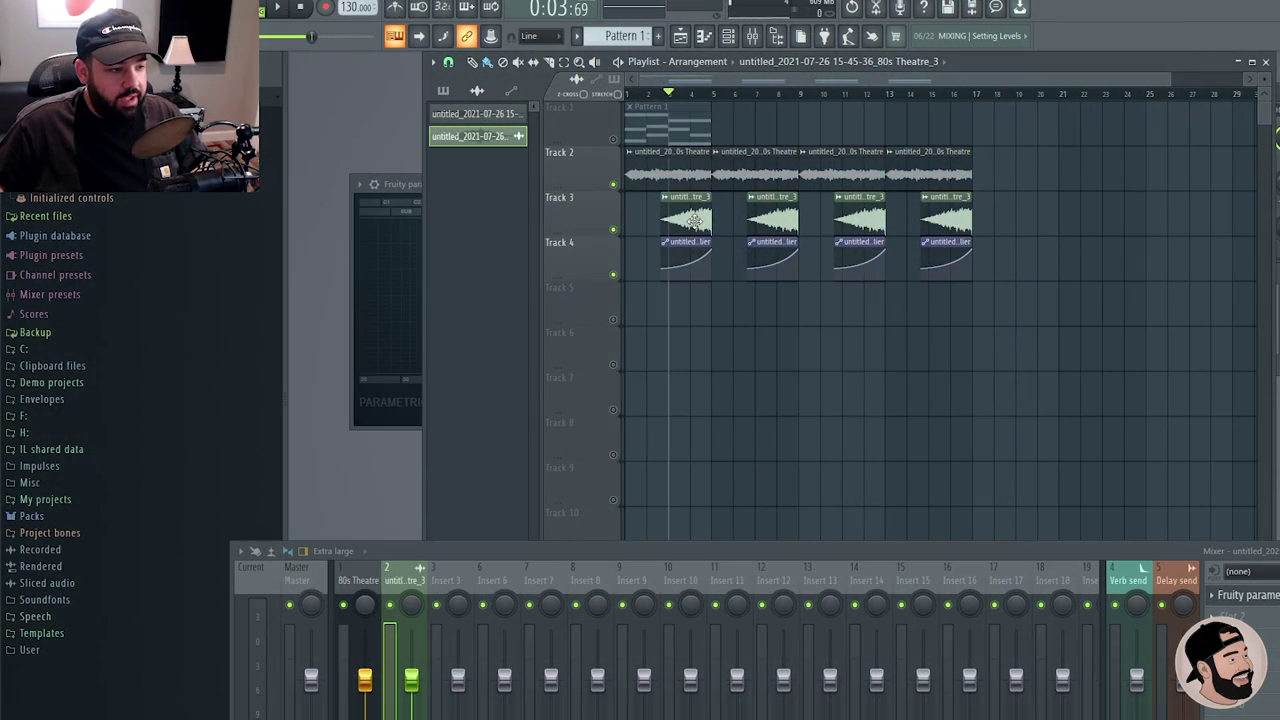
pyautogui.moveTo(897, 350); pyautogui.dragTo(931, 334)
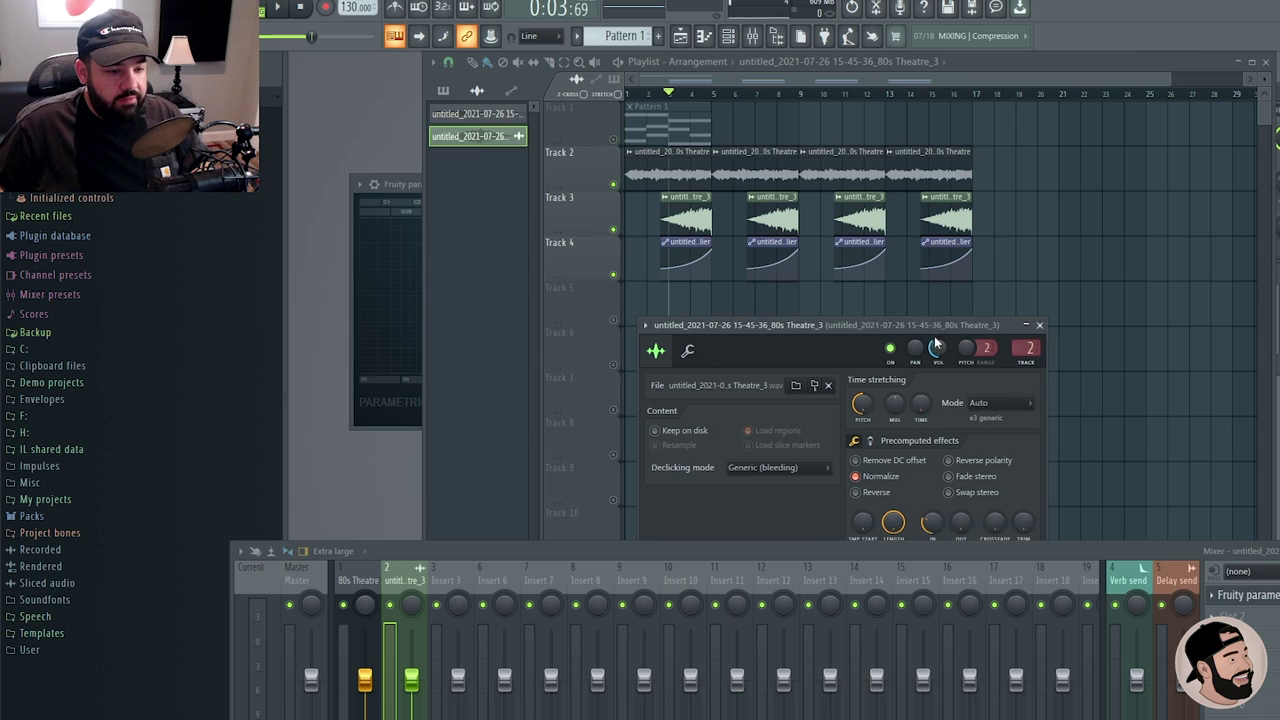
pyautogui.click(1039, 325)
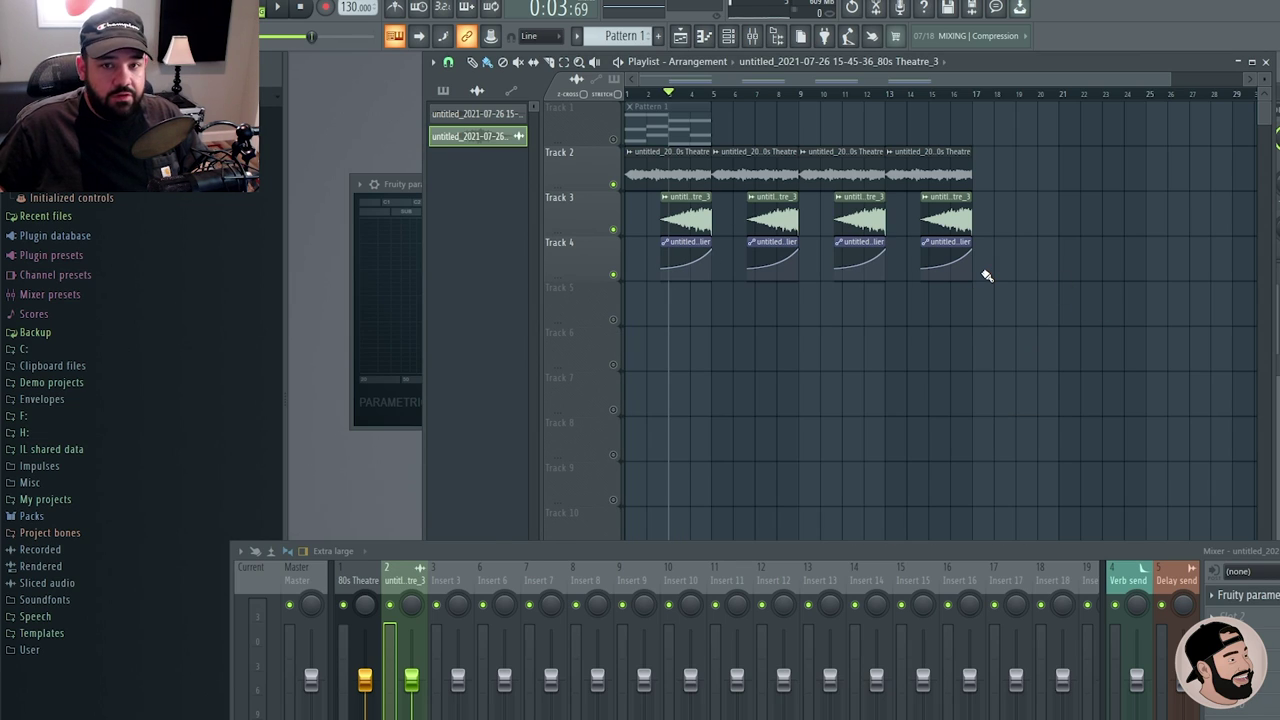